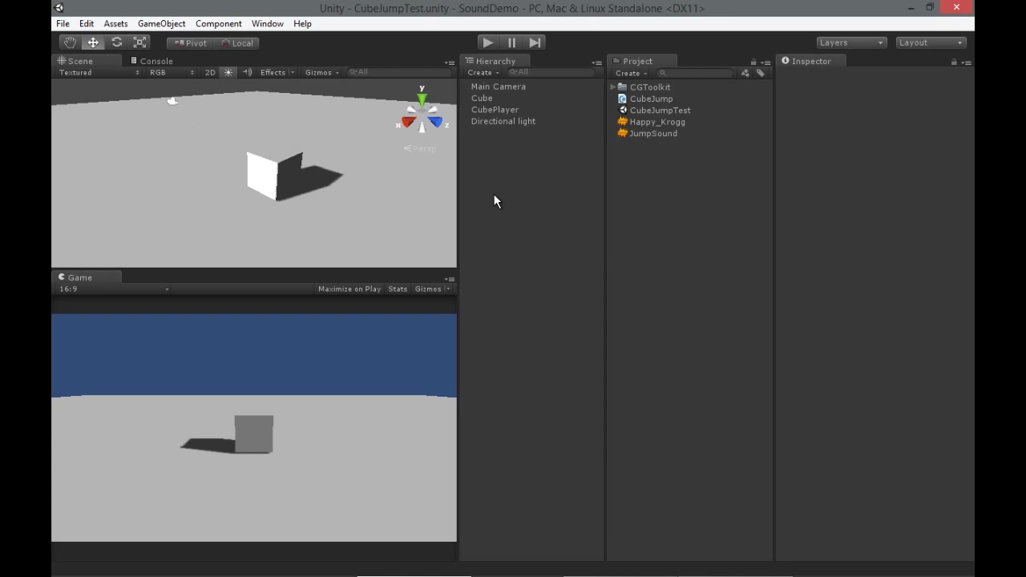
Remove the Audio Listener component from the Main Camera.
{"action": "left_click", "coordinate": [489, 88]}
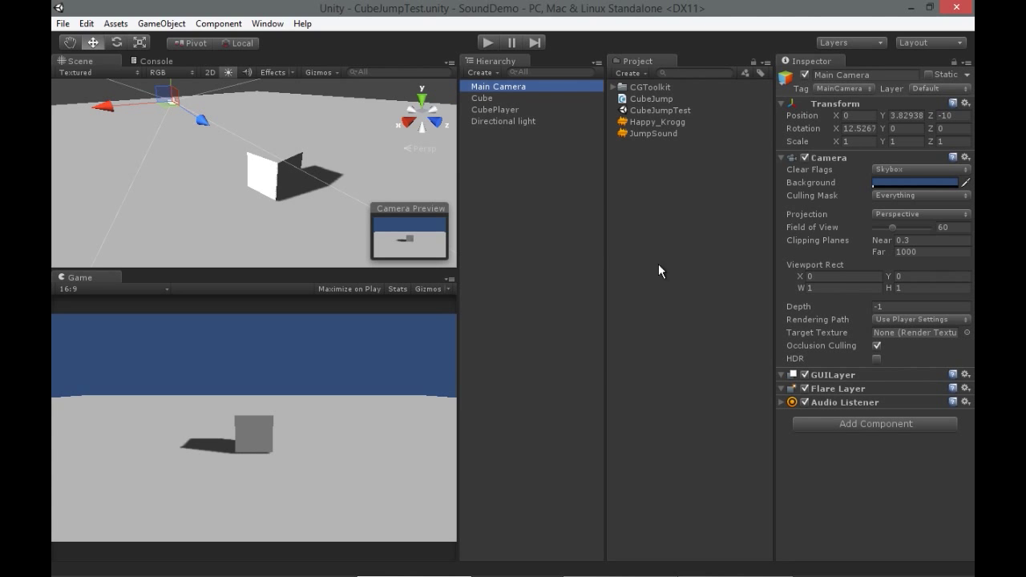
{"action": "left_click", "coordinate": [858, 401]}
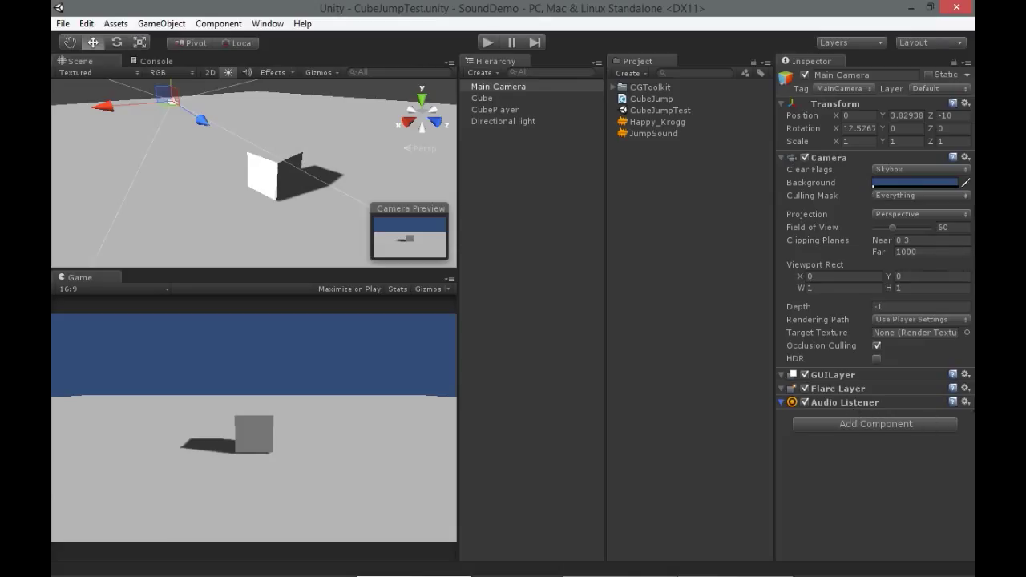
{"action": "left_click", "coordinate": [965, 402]}
{"action": "left_click", "coordinate": [935, 440]}
Add an Audio Listener component back onto the Main Camera.
{"action": "left_click", "coordinate": [880, 411]}
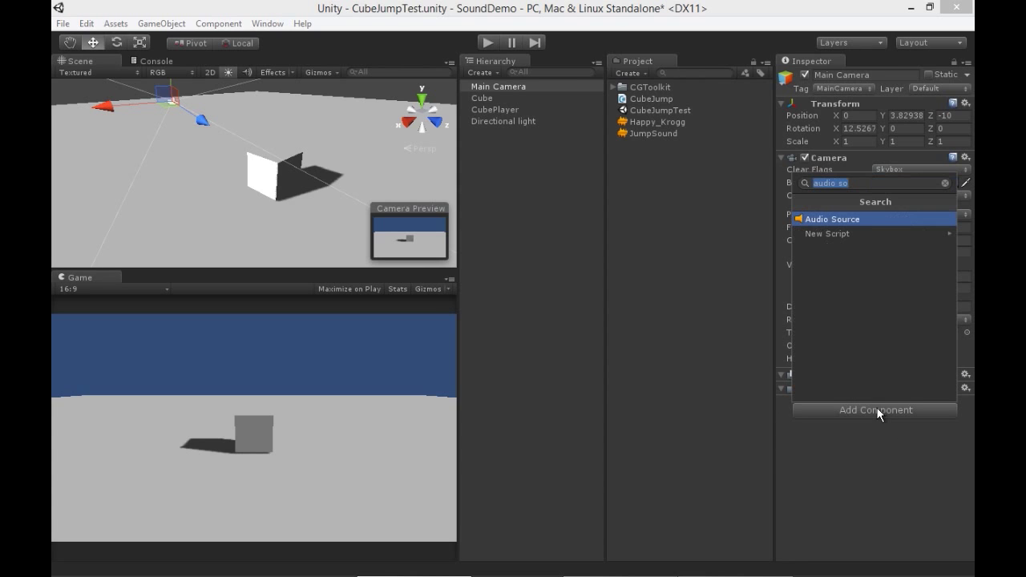
{"action": "type", "text": "audio l"}
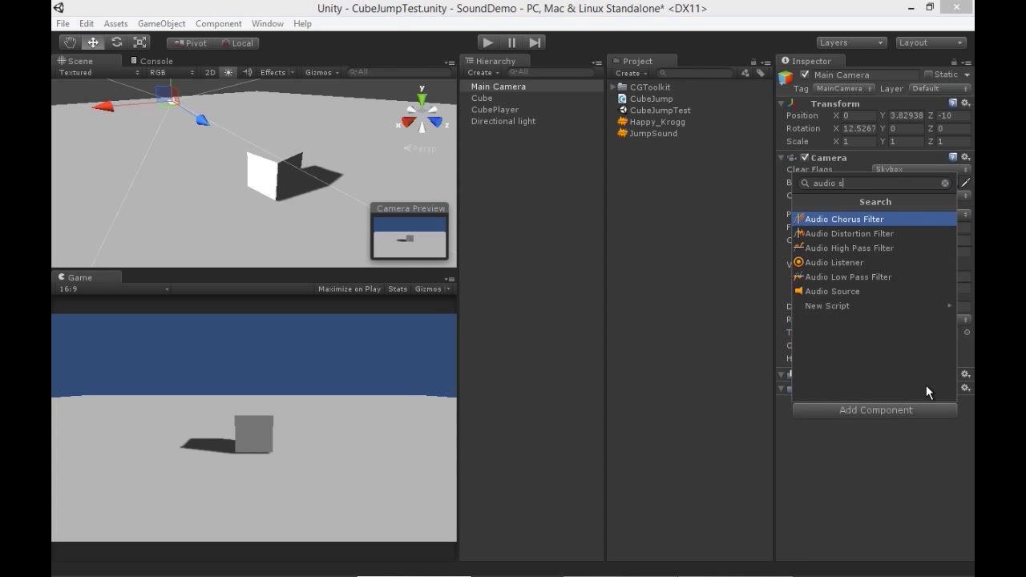
{"action": "type", "text": "i"}
{"action": "key", "text": "Return"}
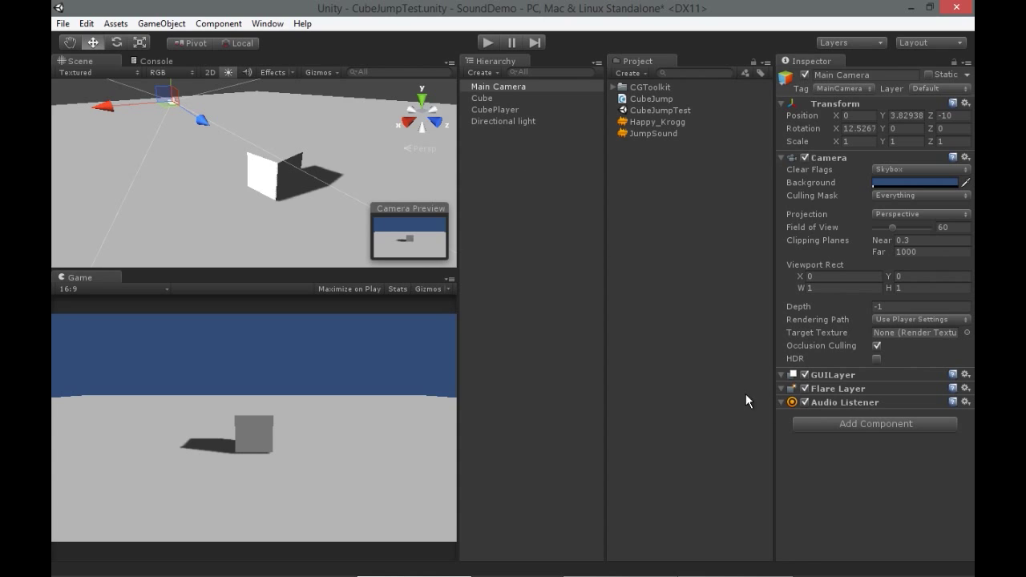
Add an Audio Source component to the Main Camera.
{"action": "left_click", "coordinate": [857, 424]}
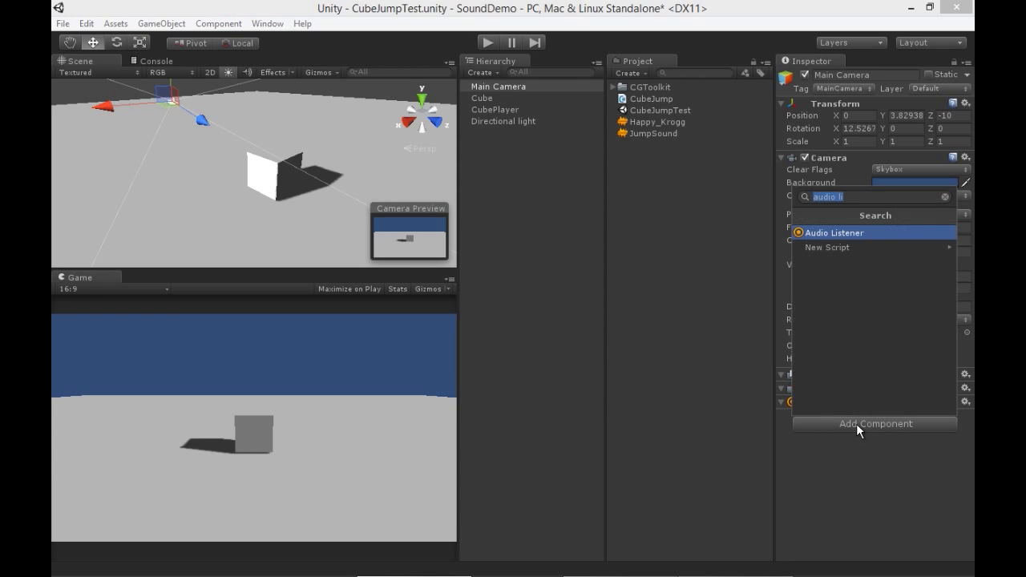
{"action": "type", "text": "audio"}
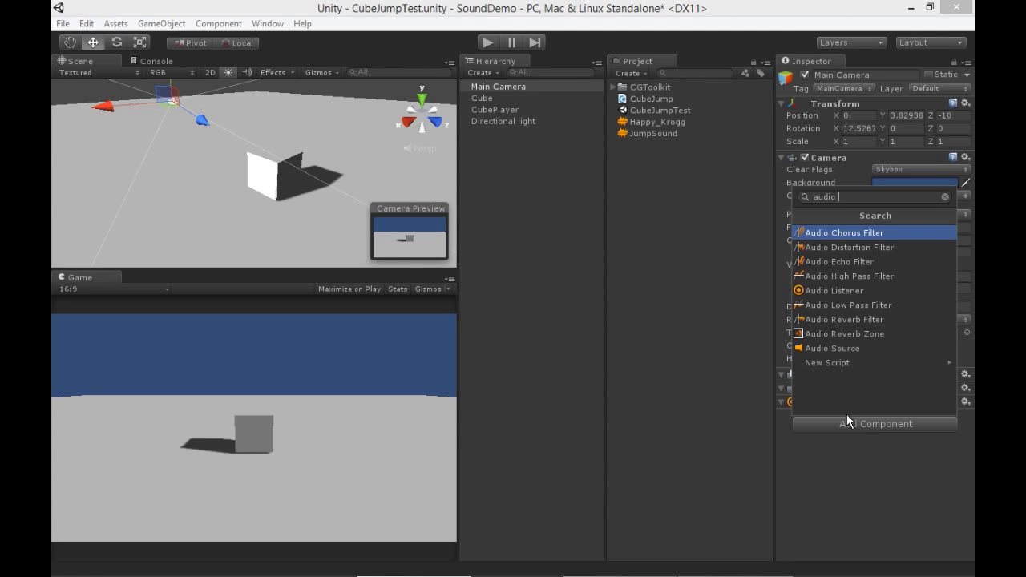
{"action": "key", "text": "Down"}
{"action": "key", "text": "Down"}
{"action": "key", "text": "Down"}
{"action": "key", "text": "Down"}
{"action": "key", "text": "Down"}
{"action": "key", "text": "Down"}
{"action": "key", "text": "Down"}
{"action": "key", "text": "Down"}
{"action": "key", "text": "Return"}
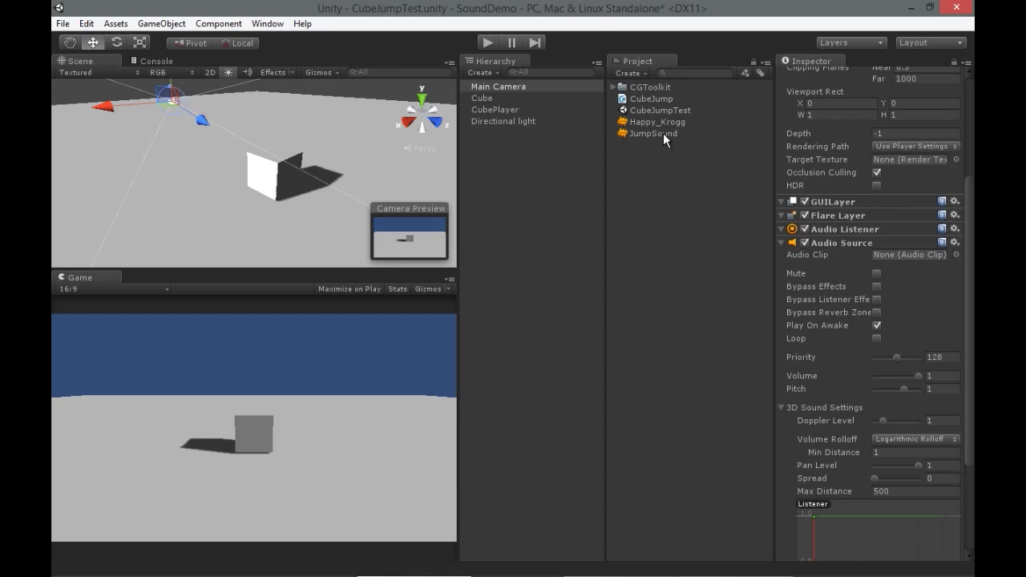
Assign Happy_Krogg as the Audio Source's clip and briefly run the scene to hear it.
{"action": "left_click_drag", "start_coordinate": [650, 123], "coordinate": [902, 258]}
{"action": "left_click_drag", "start_coordinate": [896, 255], "coordinate": [896, 254]}
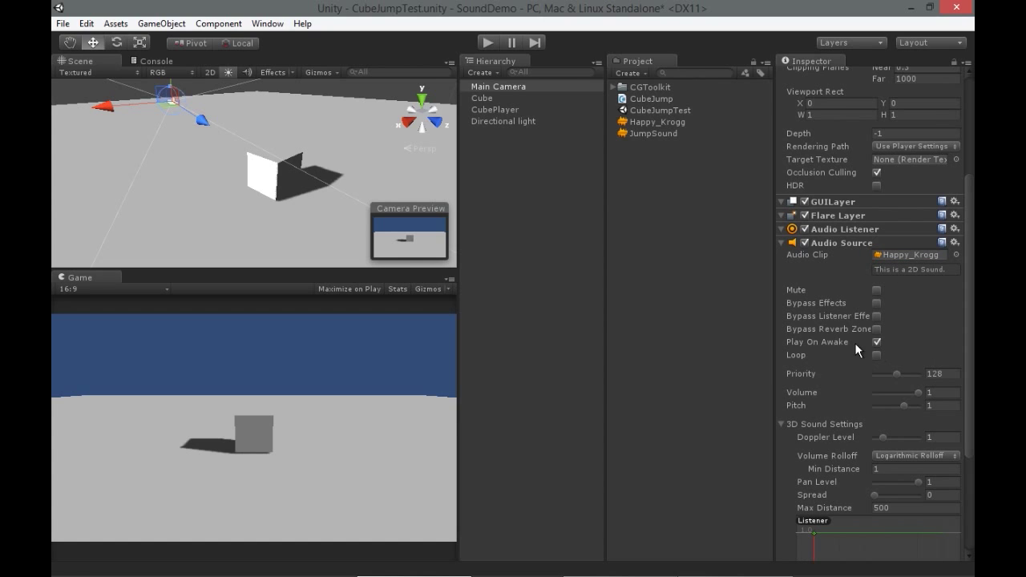
{"action": "left_click", "coordinate": [843, 242]}
{"action": "left_click", "coordinate": [843, 415]}
{"action": "scroll", "coordinate": [854, 414], "scroll_direction": "down", "scroll_amount": 3}
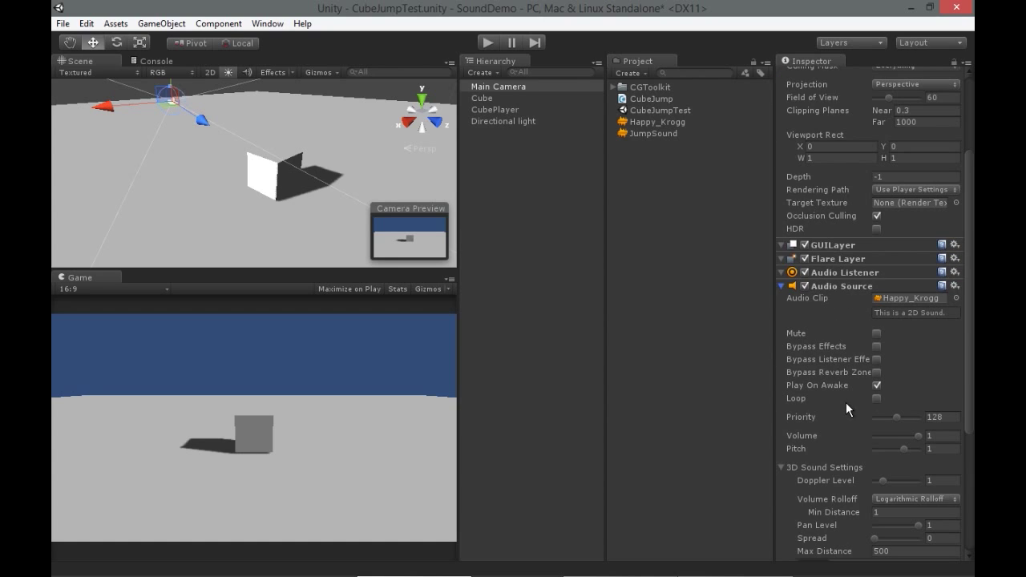
{"action": "left_click", "coordinate": [490, 40]}
{"action": "left_click", "coordinate": [489, 43]}
Compare the import settings of Happy_Krogg and JumpSound, switching Happy_Krogg's 3D Sound option on and back off.
{"action": "left_click", "coordinate": [658, 122]}
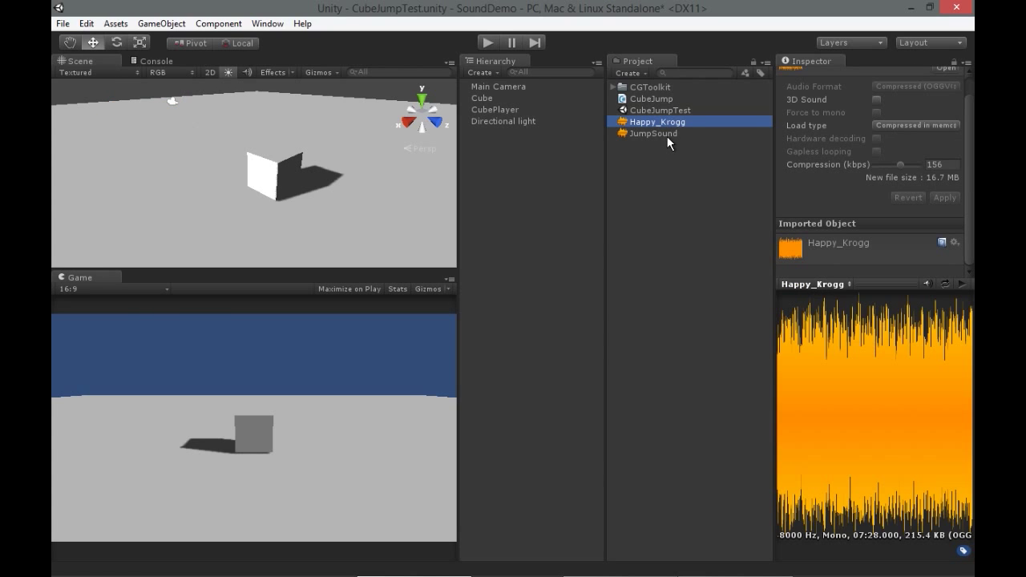
{"action": "left_click", "coordinate": [664, 134]}
{"action": "left_click", "coordinate": [661, 121]}
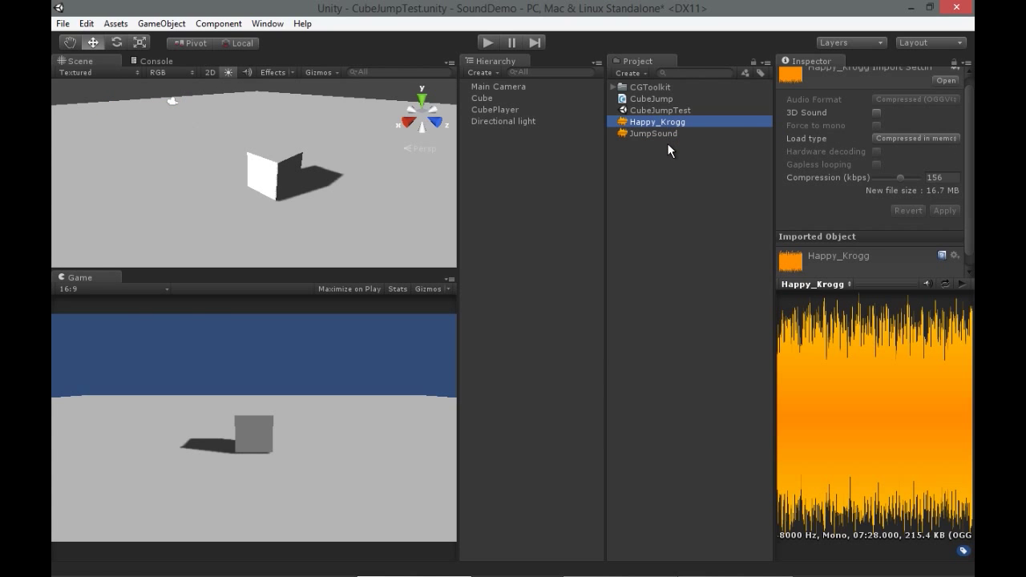
{"action": "left_click", "coordinate": [877, 112]}
{"action": "left_click", "coordinate": [876, 112]}
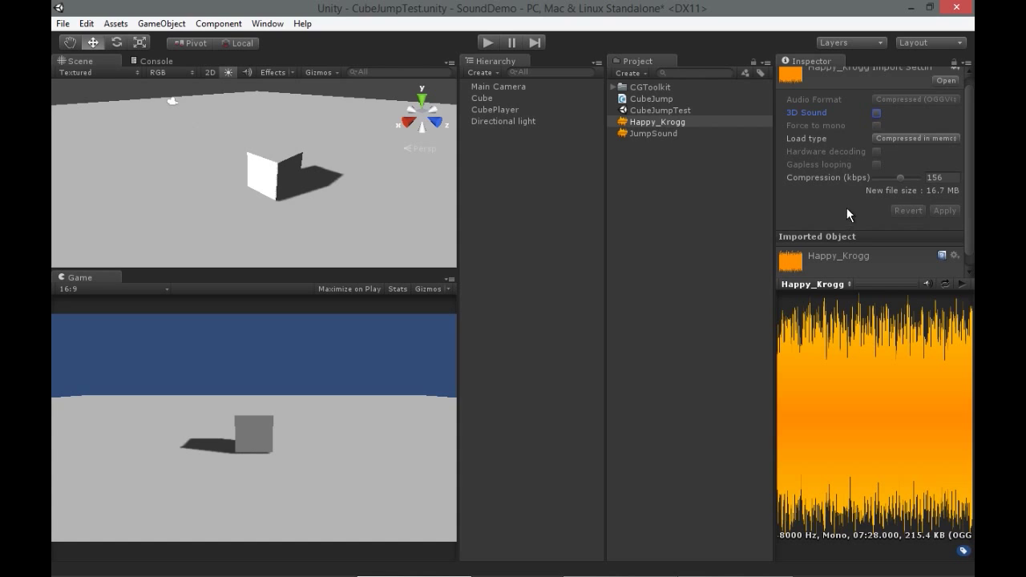
{"action": "left_click", "coordinate": [678, 134]}
{"action": "left_click", "coordinate": [679, 122]}
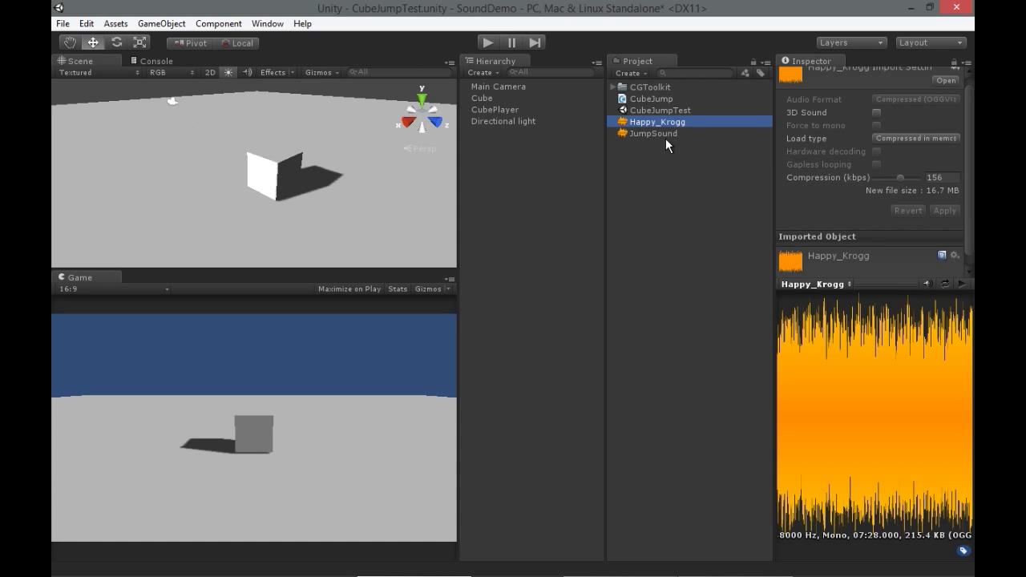
Turn off 3D Sound in JumpSound's import settings and apply the change.
{"action": "left_click", "coordinate": [665, 135]}
{"action": "left_click", "coordinate": [877, 121]}
{"action": "left_click", "coordinate": [947, 206]}
Enable Loop on the Main Camera's Audio Source.
{"action": "left_click", "coordinate": [502, 98]}
{"action": "left_click", "coordinate": [508, 110]}
{"action": "left_click", "coordinate": [504, 97]}
{"action": "left_click", "coordinate": [508, 86]}
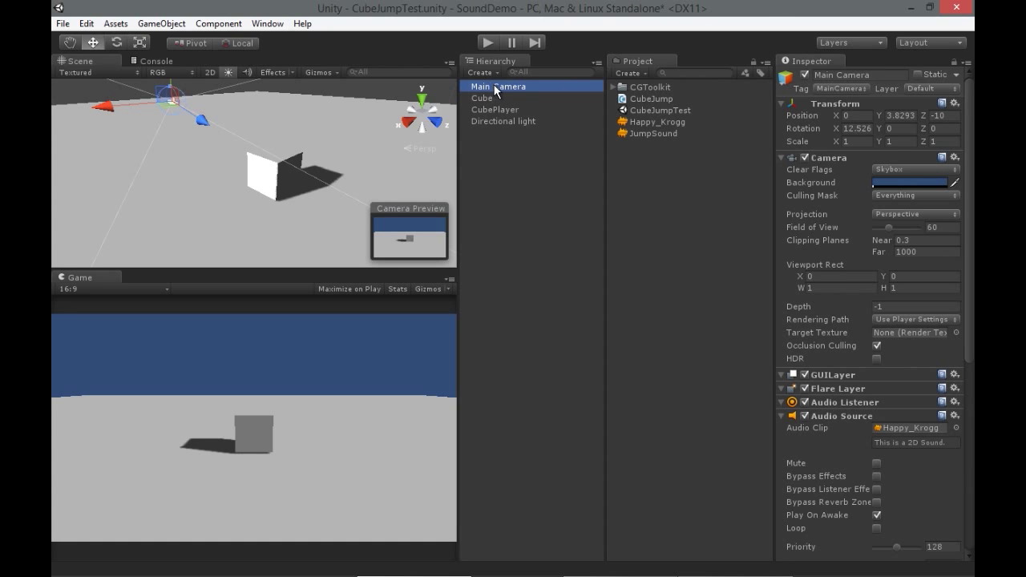
{"action": "scroll", "coordinate": [858, 412], "scroll_direction": "down", "scroll_amount": 5}
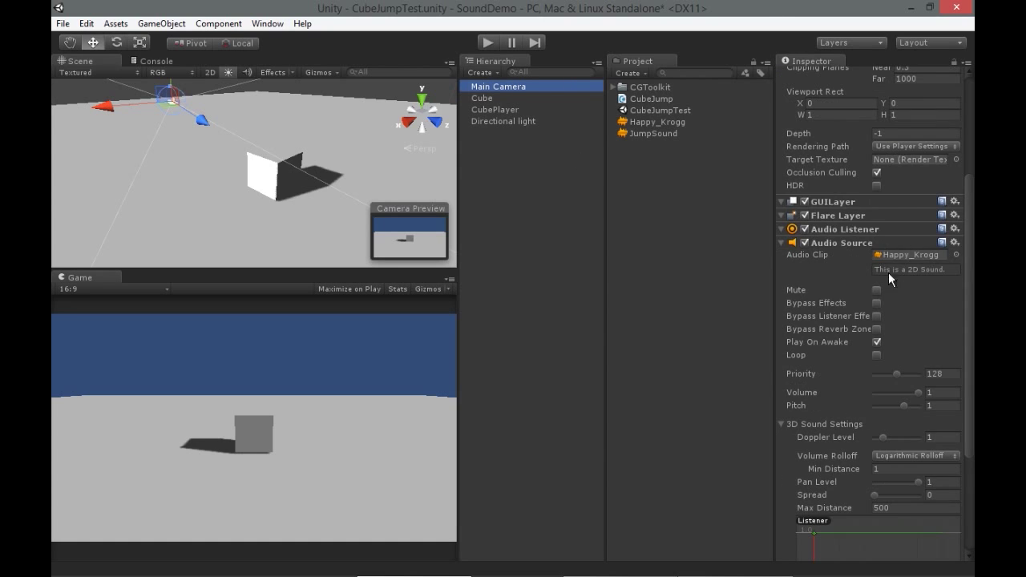
{"action": "left_click", "coordinate": [877, 355]}
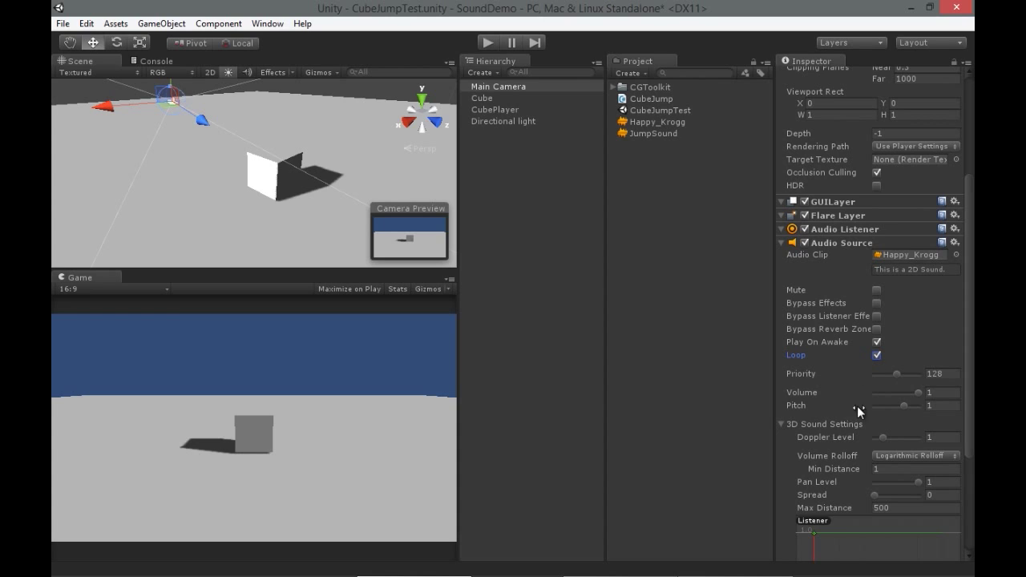
Lower the Audio Source volume to 0.62 and briefly run the scene to hear it.
{"action": "left_click_drag", "start_coordinate": [918, 393], "coordinate": [904, 400]}
{"action": "left_click", "coordinate": [481, 38]}
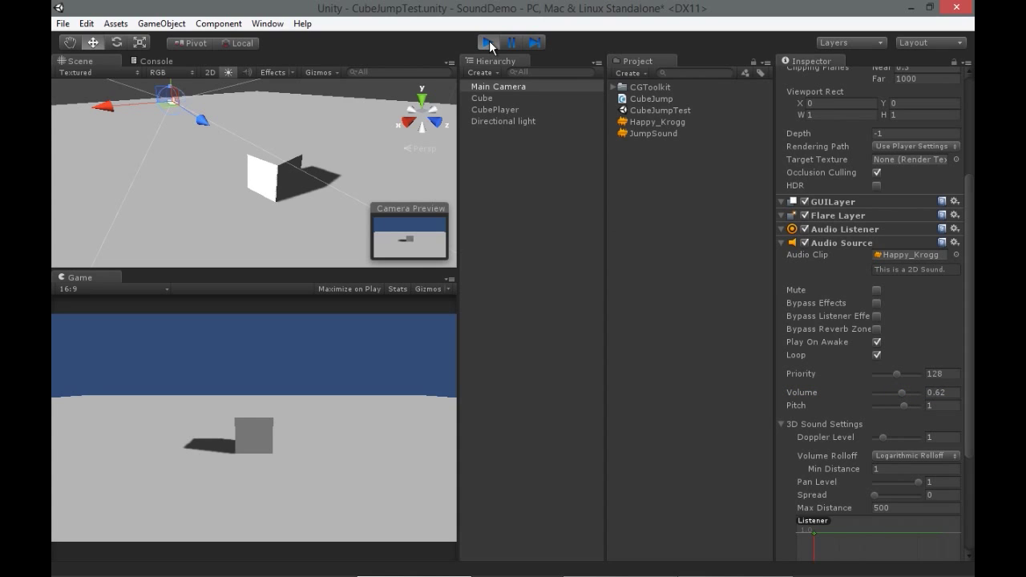
{"action": "left_click", "coordinate": [489, 40]}
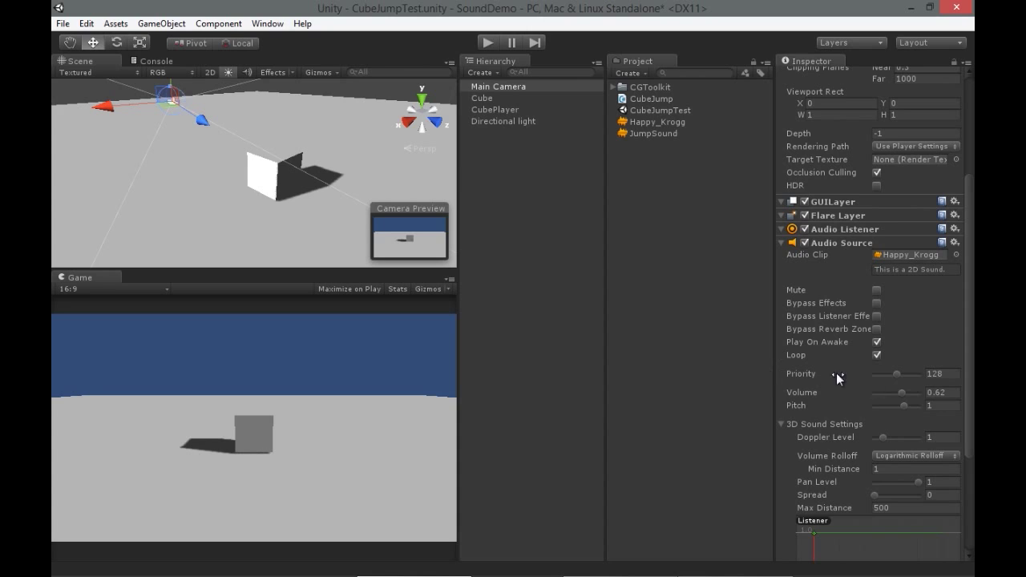
Set the Audio Source volume to 0.1 and briefly run the scene to check the music level.
{"action": "left_click", "coordinate": [928, 392]}
{"action": "key", "text": "BackSpace"}
{"action": "key", "text": "BackSpace"}
{"action": "type", "text": "1"}
{"action": "key", "text": "Tab"}
{"action": "left_click", "coordinate": [488, 42]}
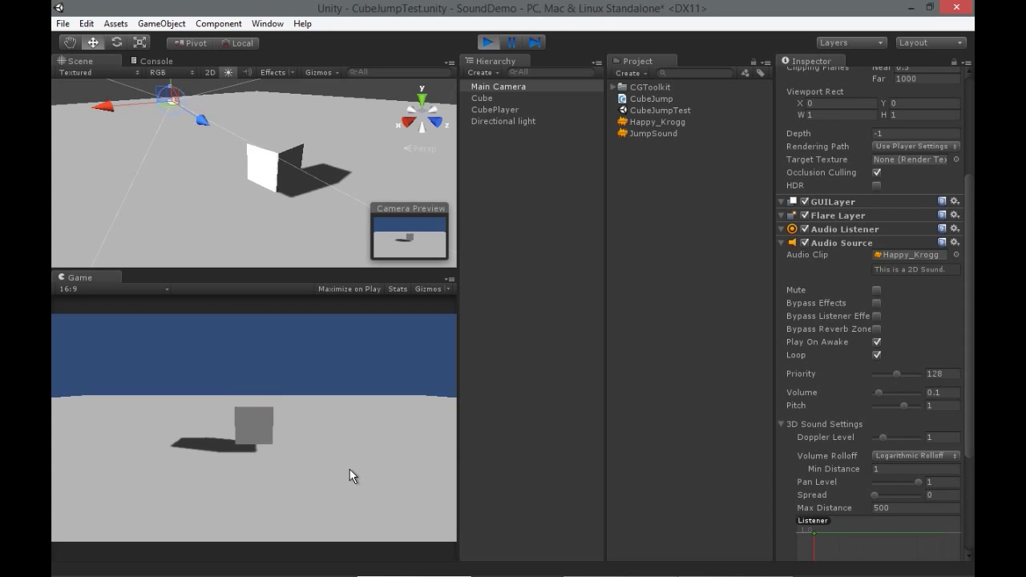
{"action": "left_click", "coordinate": [488, 41]}
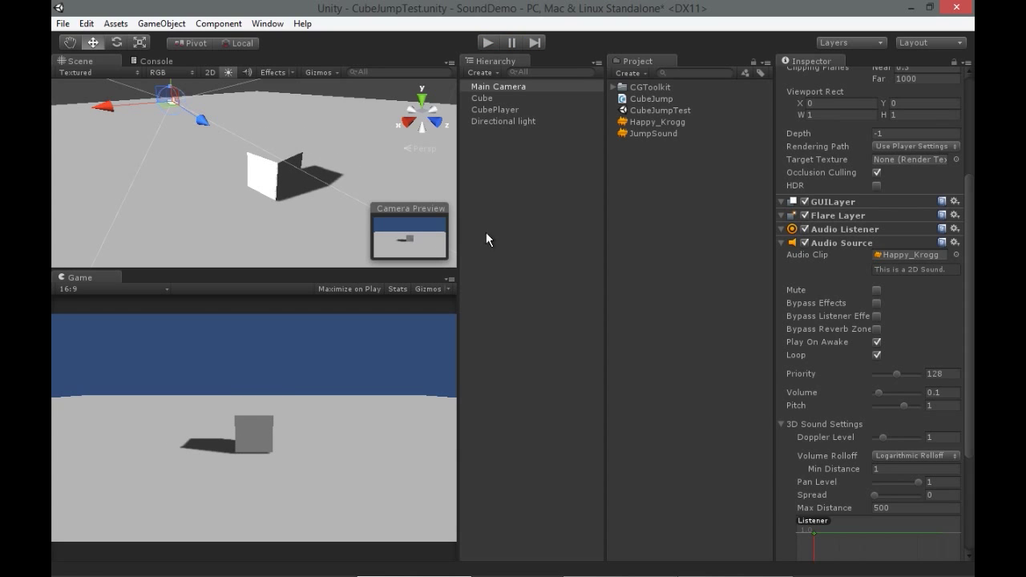
Preview the JumpSound clip from its import settings.
{"action": "left_click", "coordinate": [496, 98]}
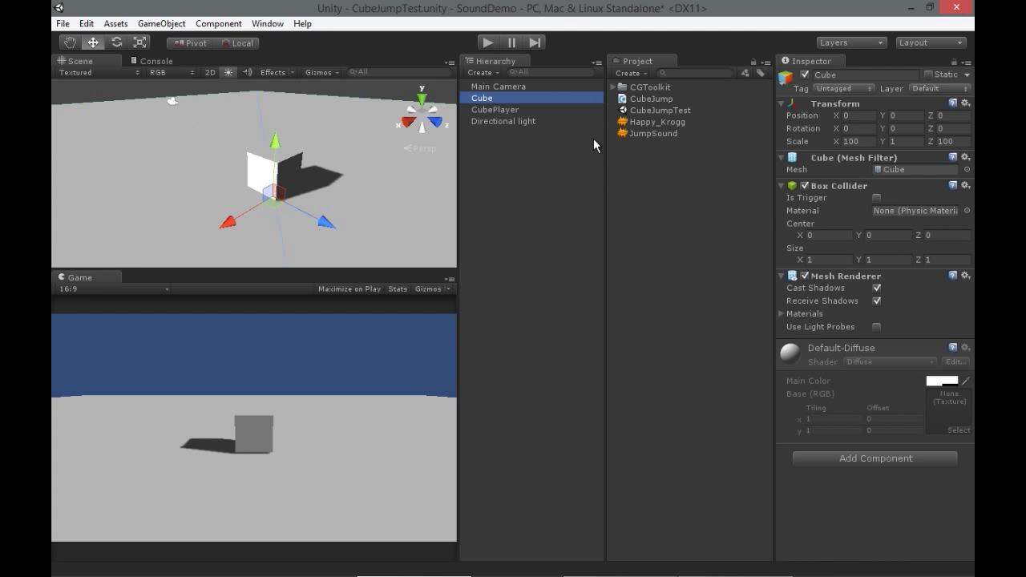
{"action": "left_click", "coordinate": [632, 133]}
{"action": "left_click", "coordinate": [962, 282]}
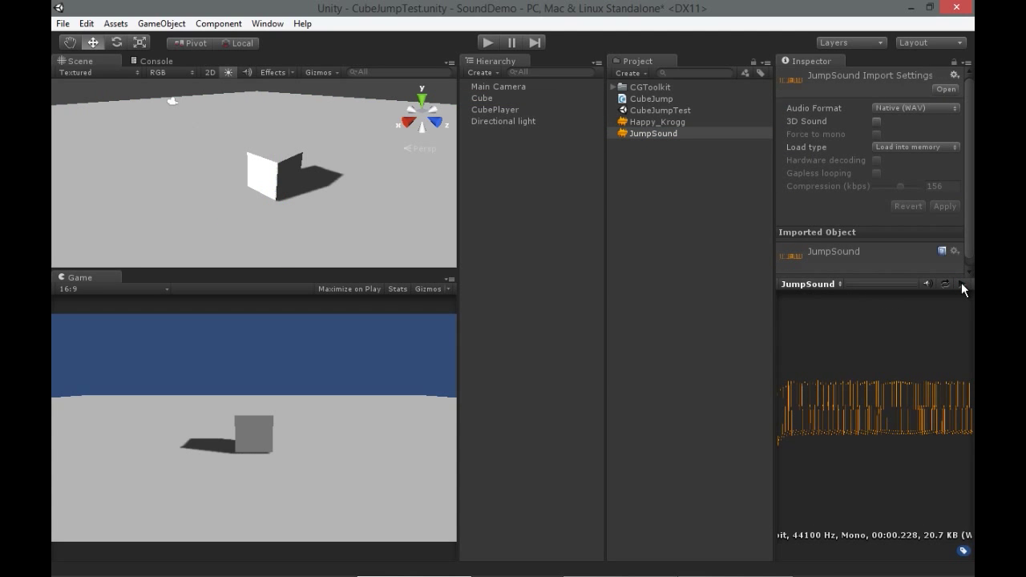
Open the CubeJump script attached to CubePlayer in MonoDevelop and examine the jump code in Update.
{"action": "left_click", "coordinate": [484, 109]}
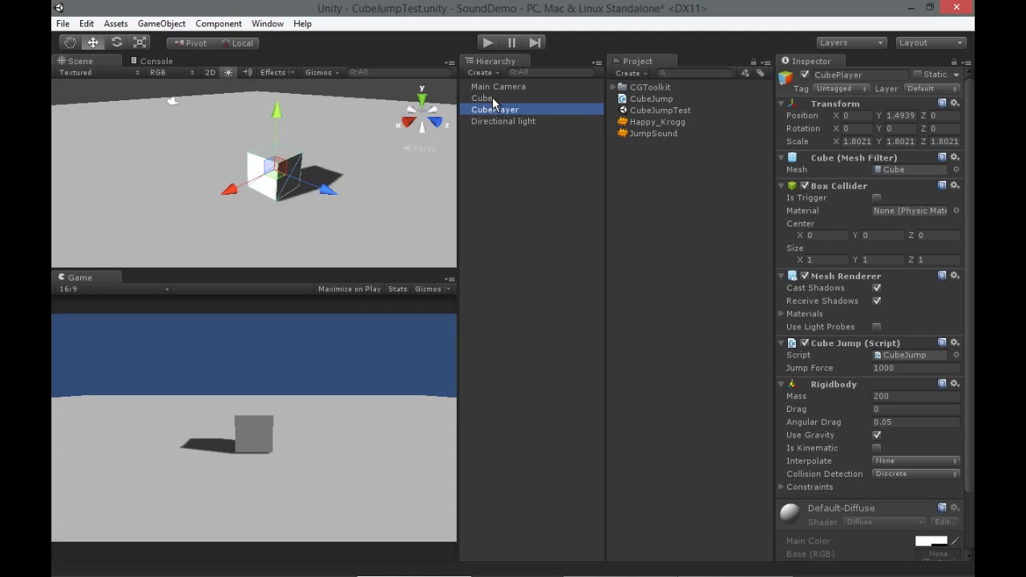
{"action": "scroll", "coordinate": [836, 390], "scroll_direction": "down", "scroll_amount": 2}
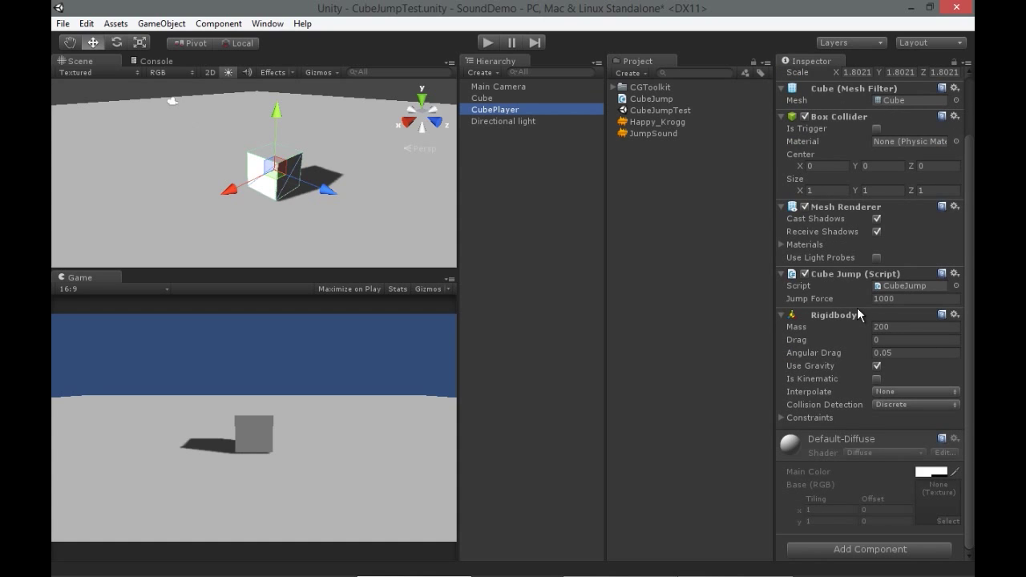
{"action": "double_click", "coordinate": [907, 286]}
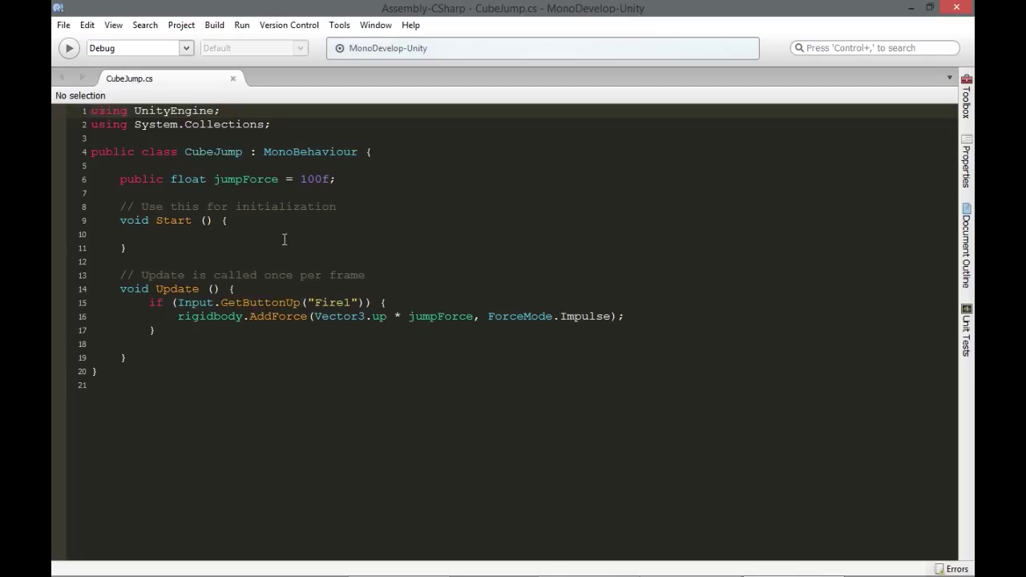
{"action": "left_click", "coordinate": [284, 235]}
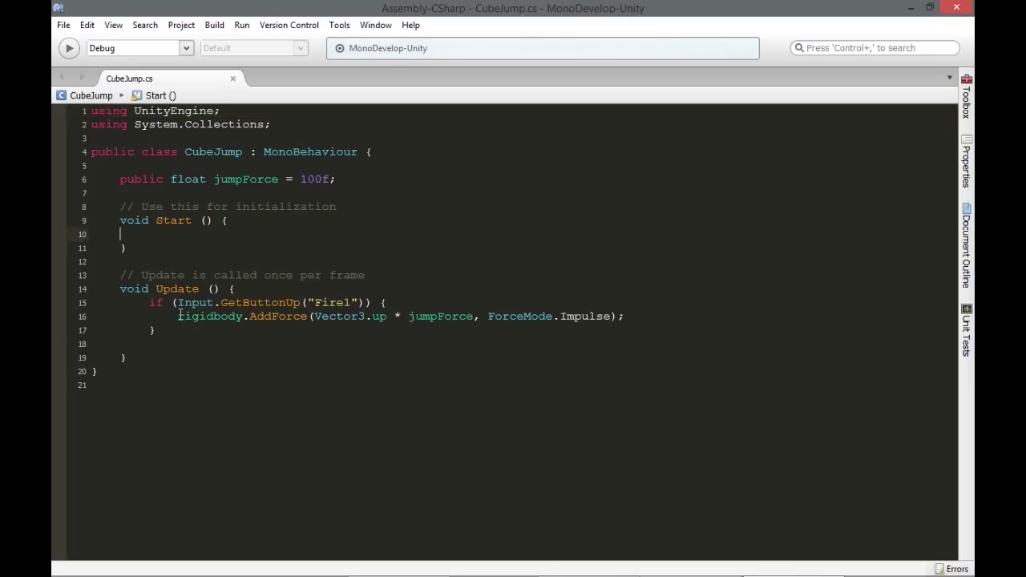
{"action": "left_click_drag", "start_coordinate": [151, 303], "coordinate": [409, 314]}
{"action": "left_click", "coordinate": [291, 331]}
{"action": "left_click_drag", "start_coordinate": [178, 316], "coordinate": [337, 317]}
{"action": "left_click", "coordinate": [393, 196]}
Insert a line containing audio directly below the rigidbody.AddForce call in Update.
{"action": "left_click", "coordinate": [661, 316]}
{"action": "key", "text": "Return"}
{"action": "type", "text": "audio.pl"}
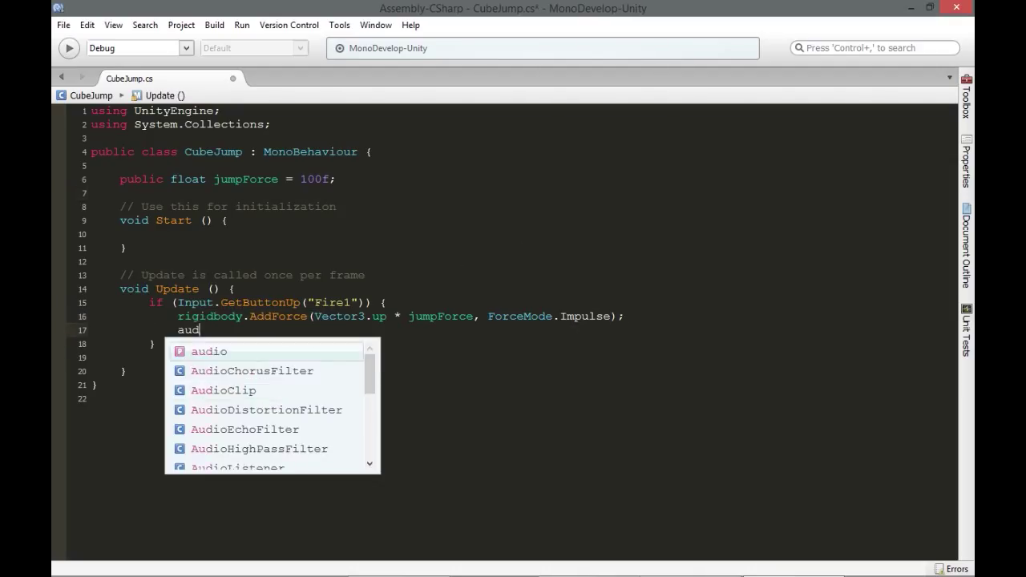
{"action": "key", "text": "Return"}
{"action": "key", "text": "BackSpace"}
{"action": "key", "text": "BackSpace"}
{"action": "key", "text": "BackSpace"}
{"action": "key", "text": "BackSpace"}
{"action": "key", "text": "BackSpace"}
{"action": "key", "text": "BackSpace"}
{"action": "key", "text": "BackSpace"}
{"action": "key", "text": "BackSpace"}
{"action": "key", "text": "BackSpace"}
{"action": "key", "text": "BackSpace"}
{"action": "key", "text": "BackSpace"}
{"action": "key", "text": "BackSpace"}
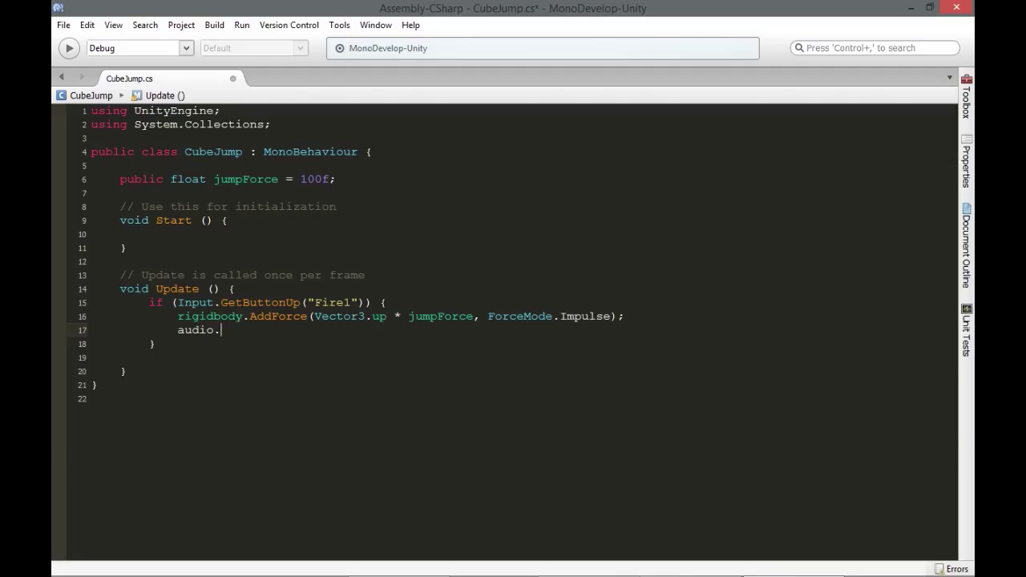
Write GetComponent<Rigidbody> on a new line above the AddForce call and delete that line again.
{"action": "double_click", "coordinate": [200, 316]}
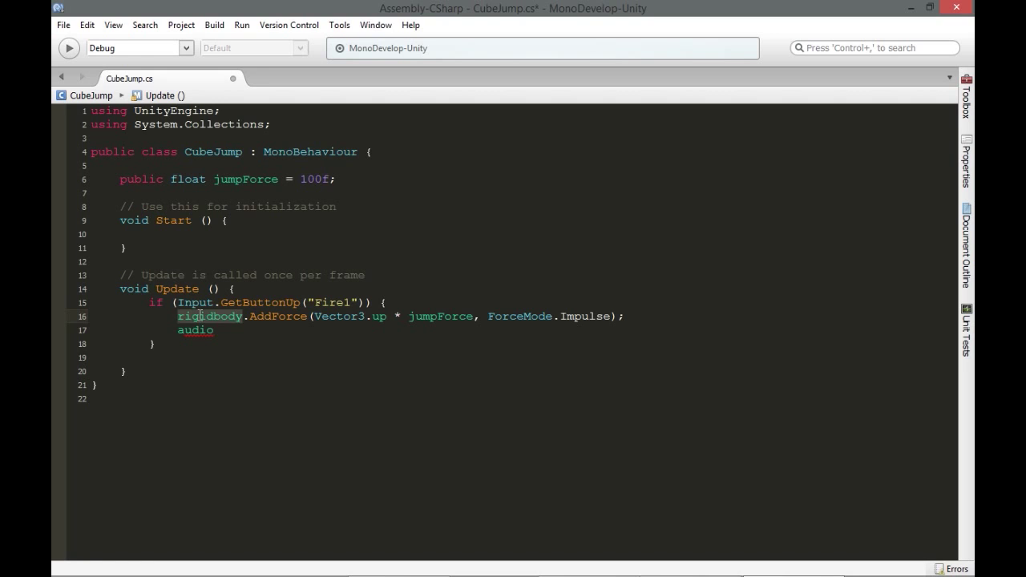
{"action": "left_click", "coordinate": [173, 319]}
{"action": "key", "text": "Return"}
{"action": "key", "text": "Up"}
{"action": "type", "text": "G"}
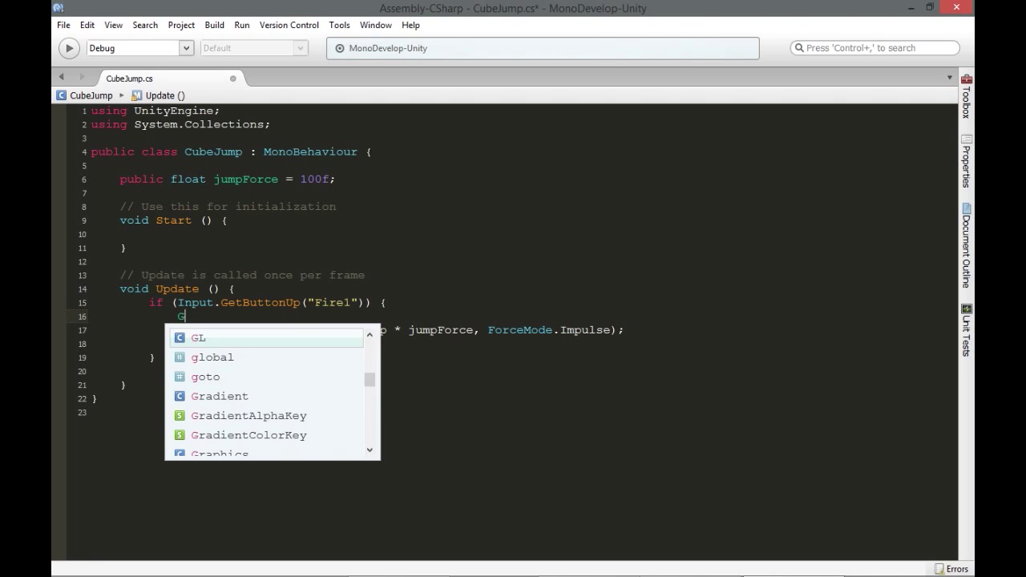
{"action": "type", "text": "etComponent<Rigidbody>"}
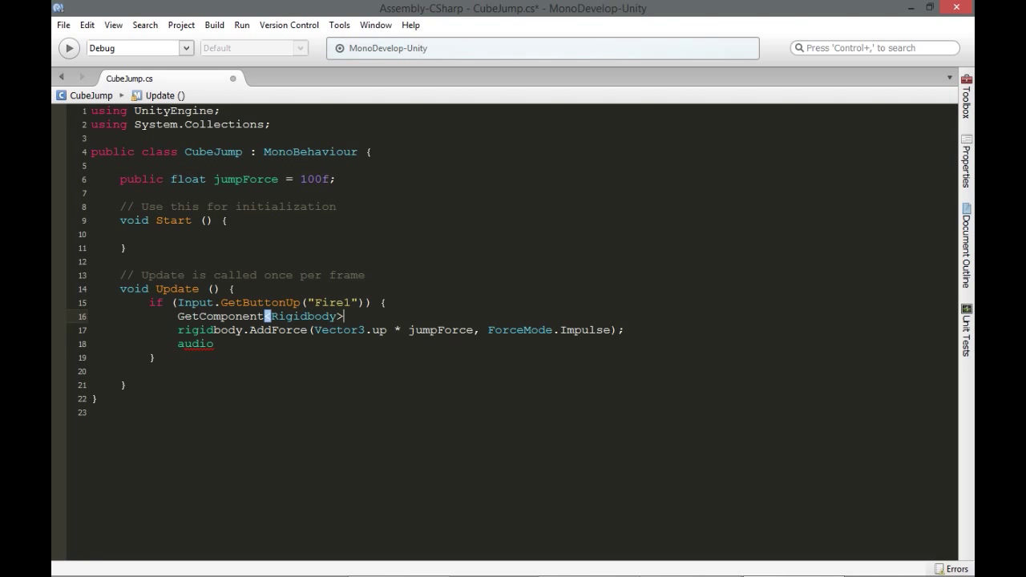
{"action": "key", "text": "shift+Home"}
{"action": "key", "text": "BackSpace"}
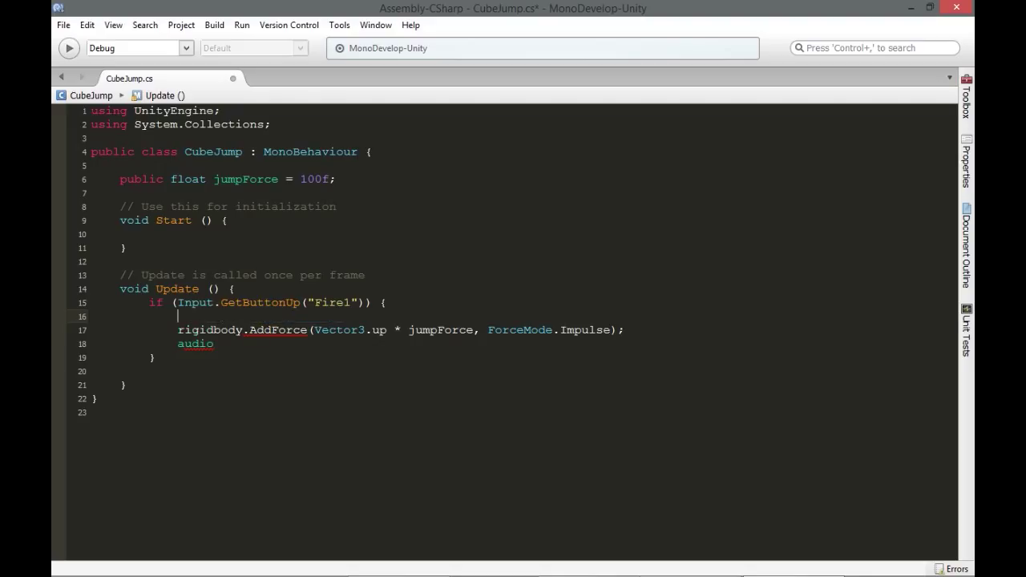
{"action": "key", "text": "ctrl+d"}
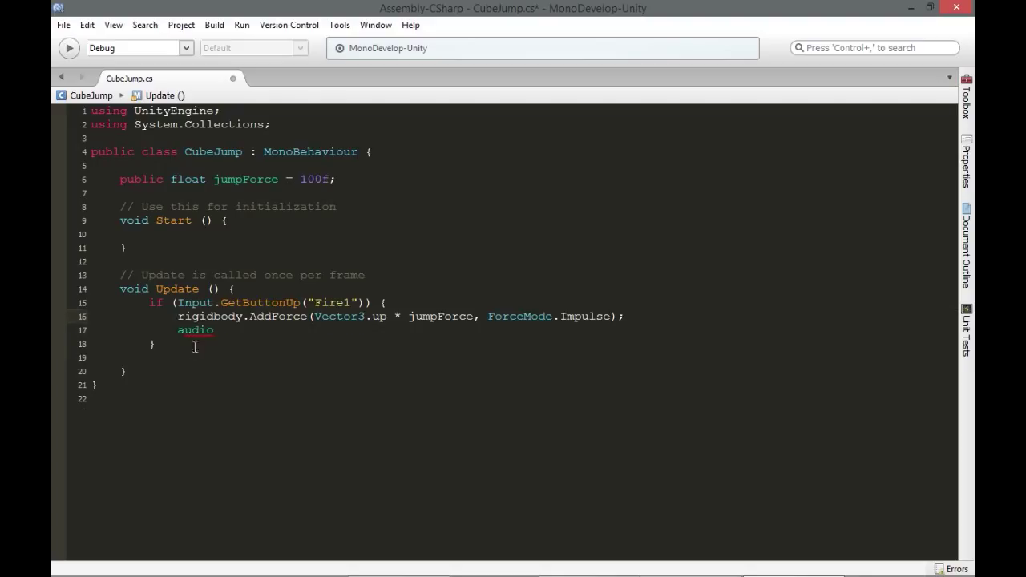
Complete the line below AddForce so that it reads audio.Play ();.
{"action": "left_click", "coordinate": [230, 332]}
{"action": "type", "text": ".Play ();"}
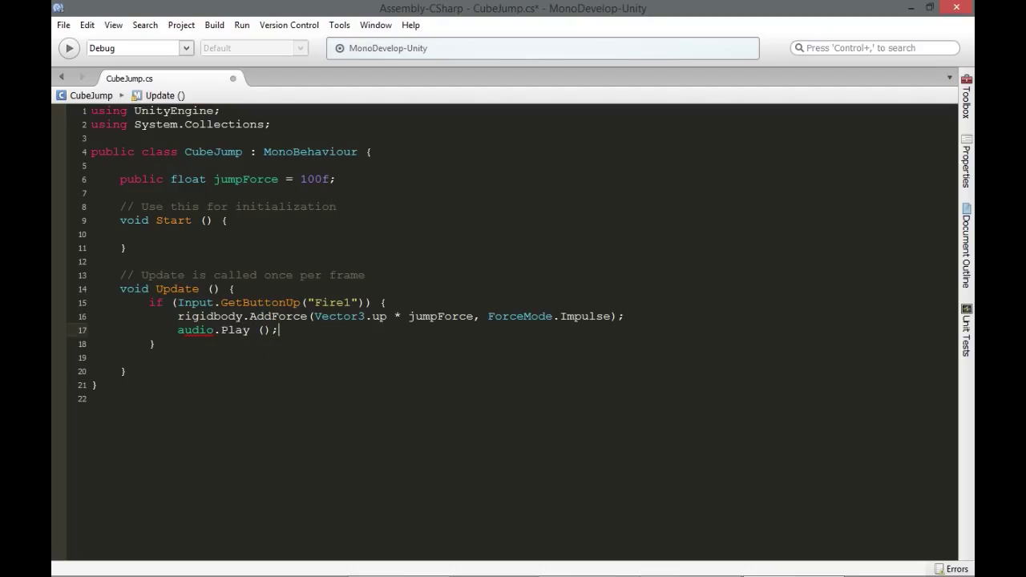
Save the CubeJump script with the audio.Play (); line and switch to Unity.
{"action": "key", "text": "ctrl+s"}
{"action": "key", "text": "shift+Home"}
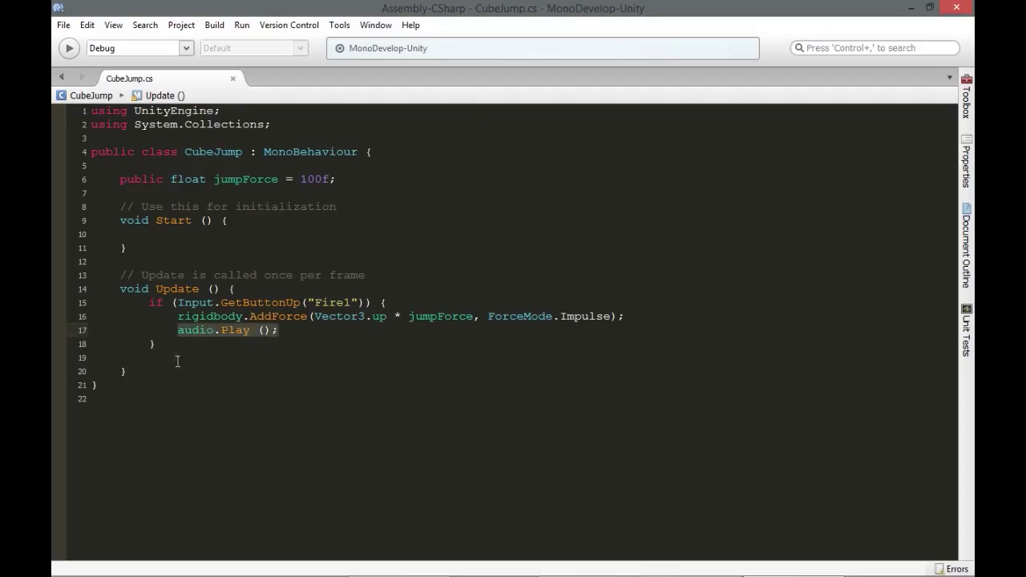
{"action": "key", "text": "alt+Tab"}
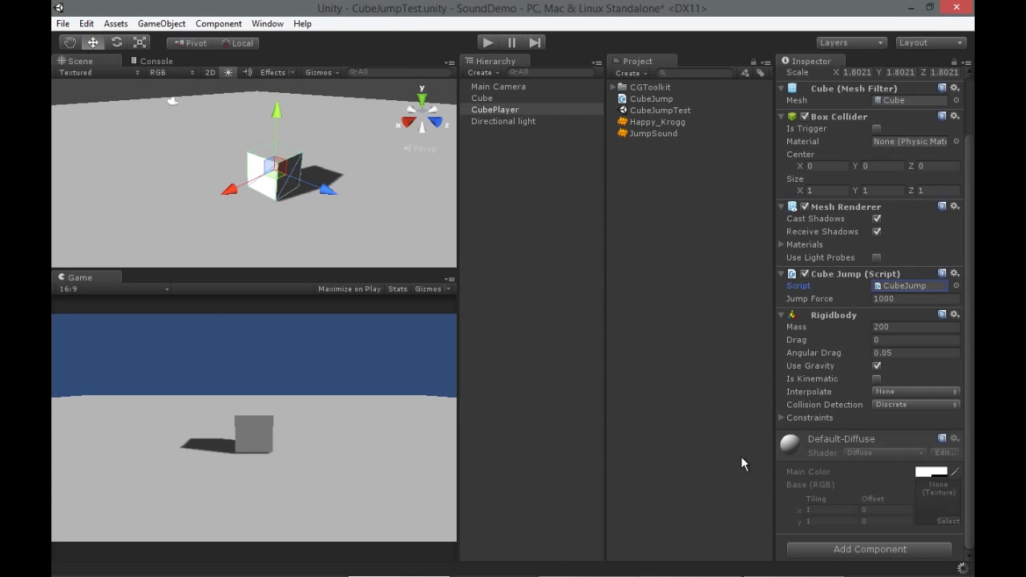
Add an Audio Source to CubePlayer with JumpSound as its audio clip and Play On Awake turned off.
{"action": "left_click", "coordinate": [855, 550]}
{"action": "left_click", "coordinate": [842, 473]}
{"action": "scroll", "coordinate": [841, 472], "scroll_direction": "down", "scroll_amount": 5}
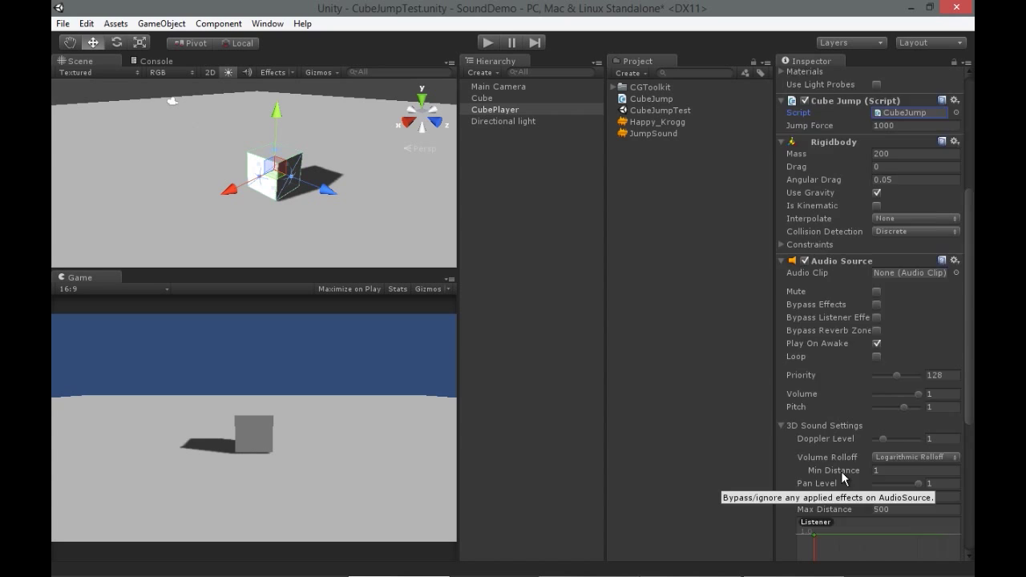
{"action": "left_click_drag", "start_coordinate": [642, 133], "coordinate": [906, 232]}
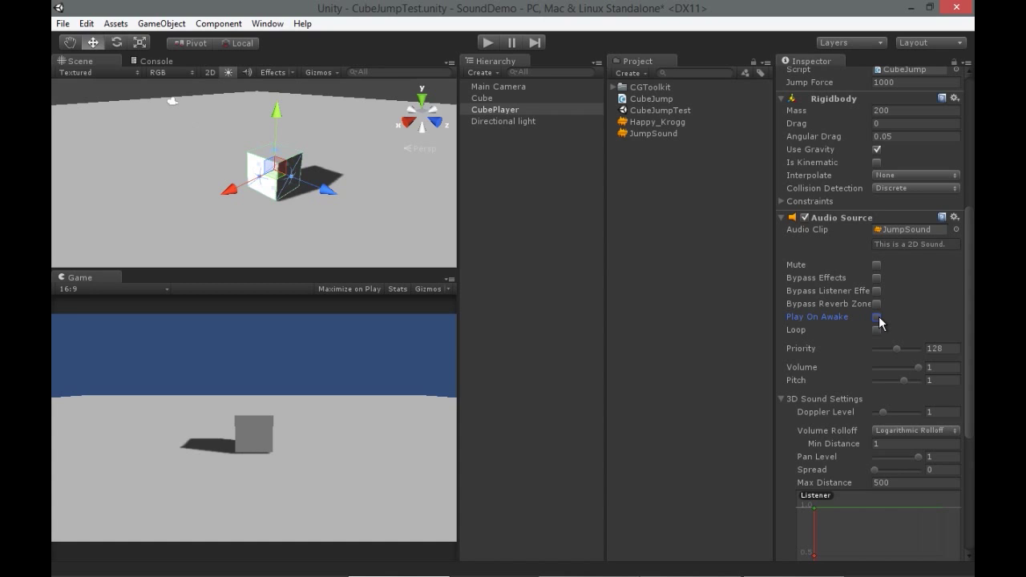
Run the scene, make the cube jump to test its sound, and stop the game.
{"action": "left_click", "coordinate": [488, 42]}
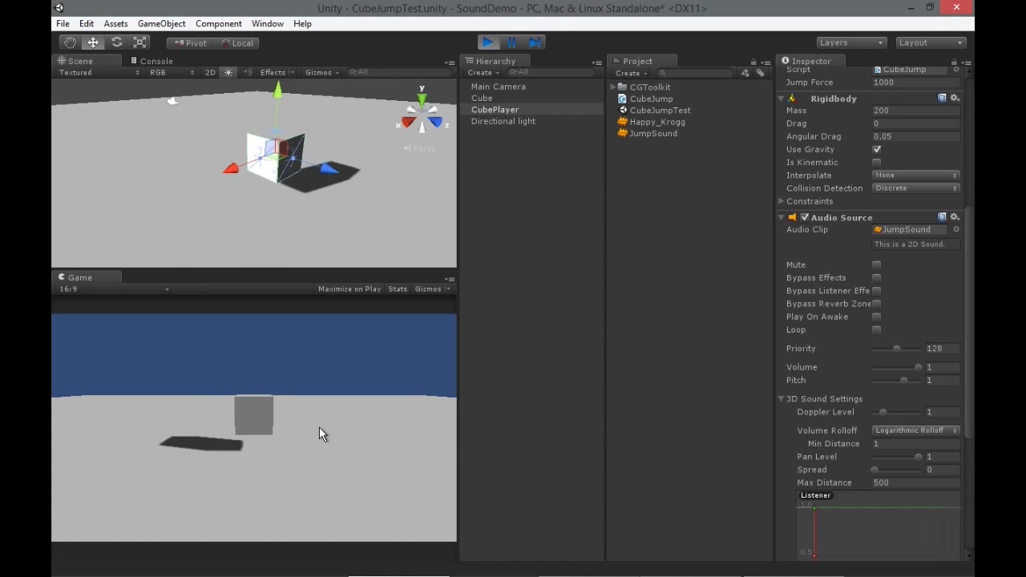
{"action": "key", "text": "space"}
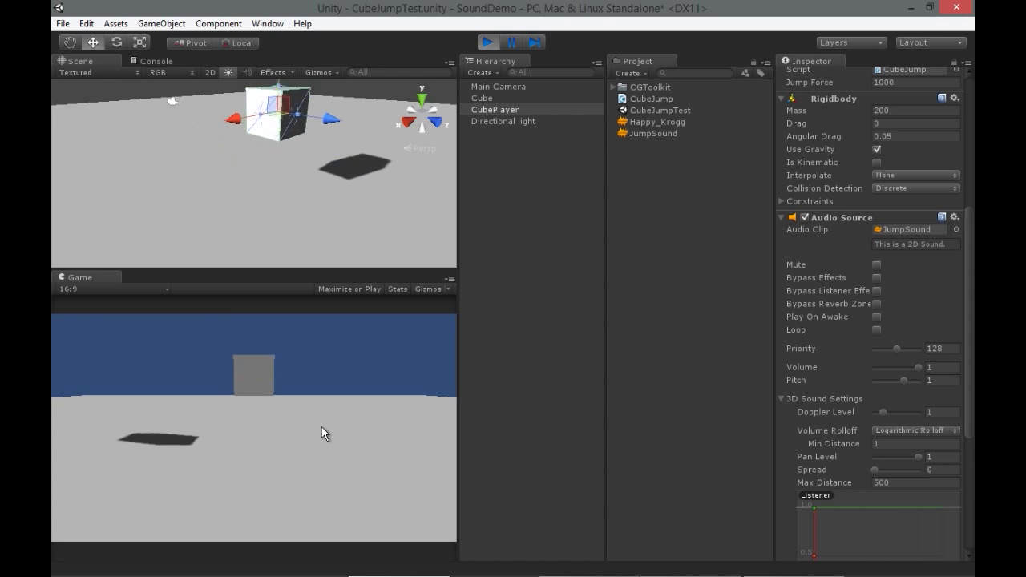
{"action": "left_click", "coordinate": [487, 43]}
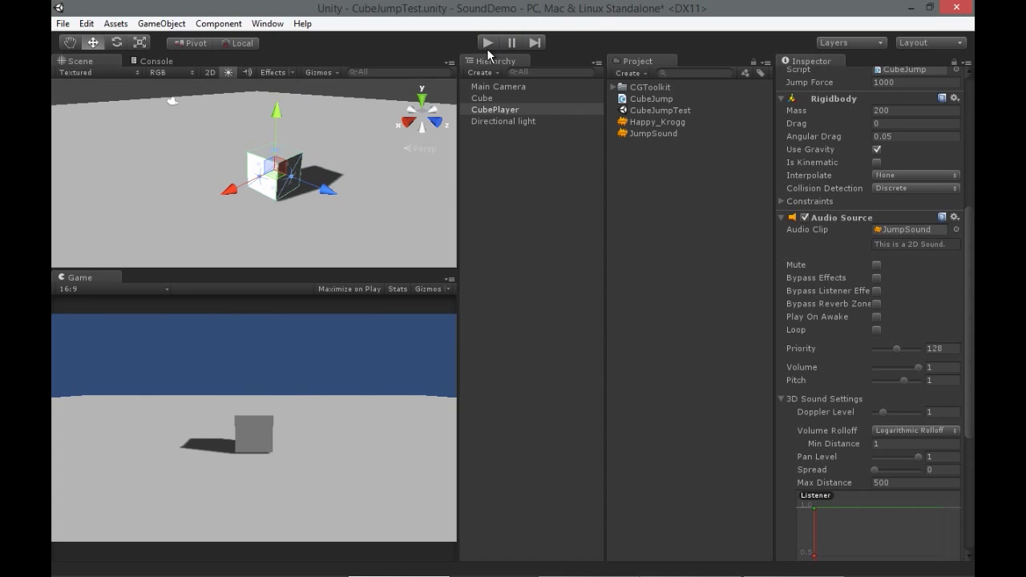
{"action": "scroll", "coordinate": [834, 320], "scroll_direction": "up", "scroll_amount": 5}
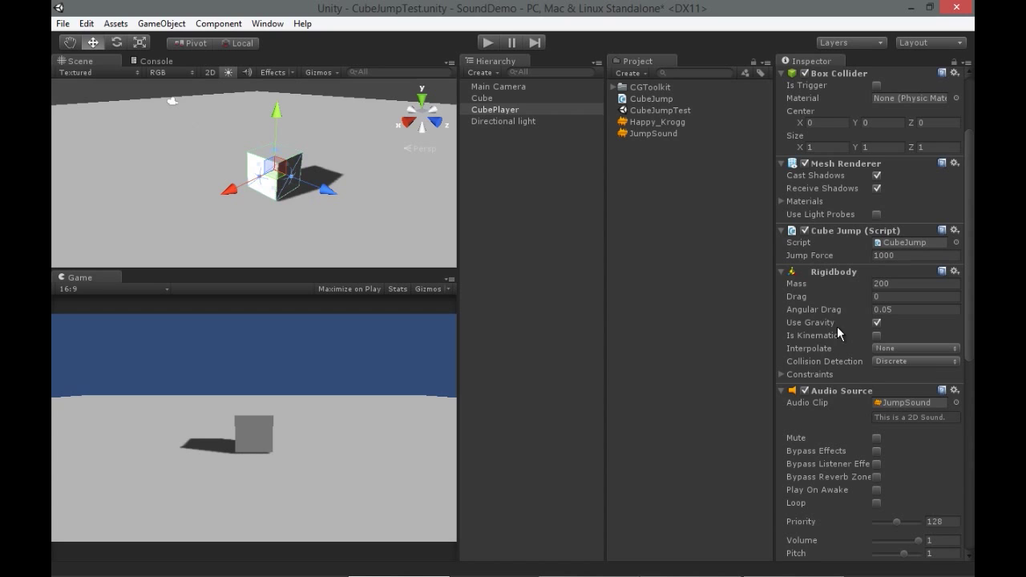
Switch to MonoDevelop and comment out the rigidbody.AddForce line in the CubeJump script.
{"action": "key", "text": "alt+Tab"}
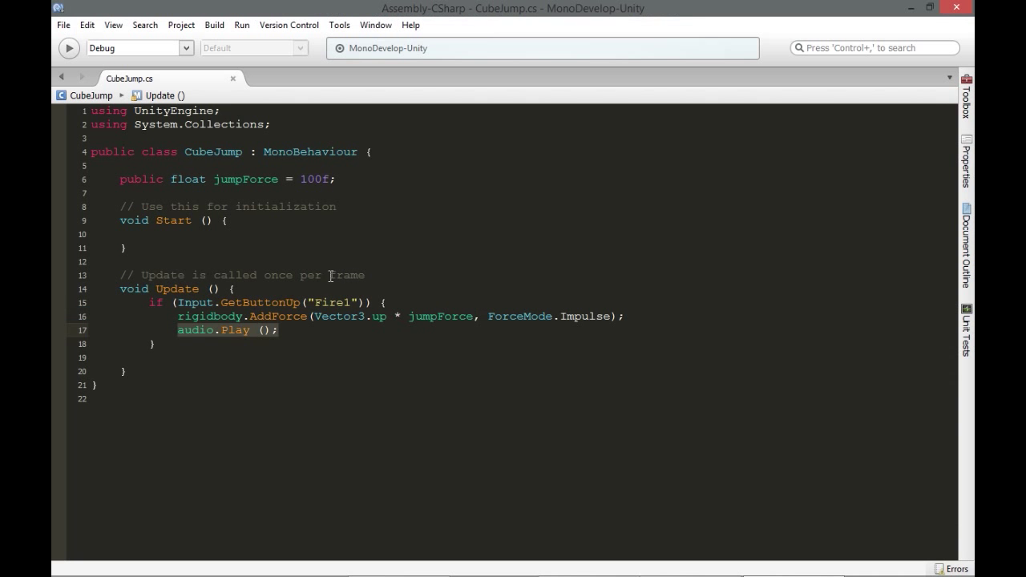
{"action": "left_click_drag", "start_coordinate": [166, 300], "coordinate": [149, 303]}
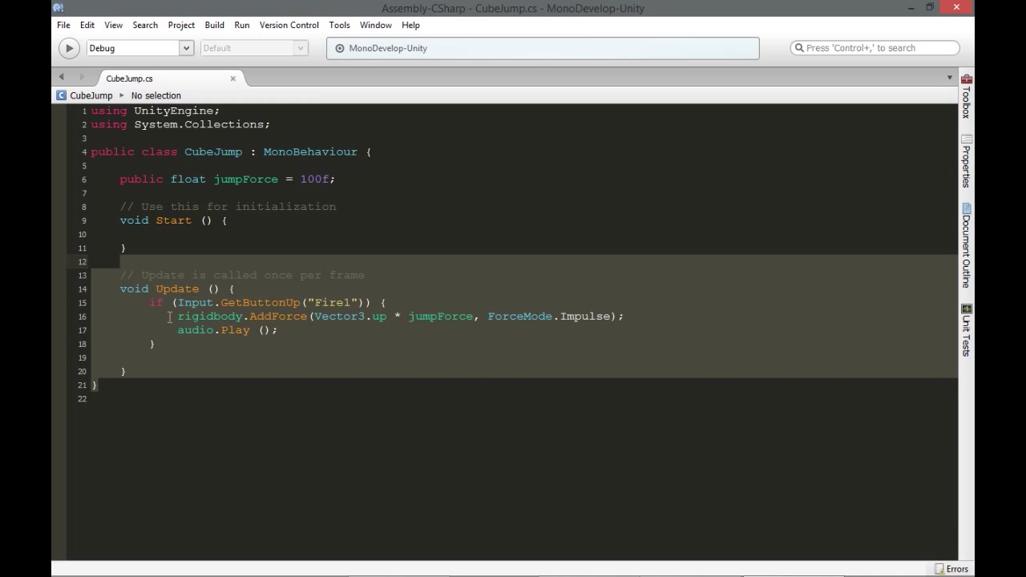
{"action": "left_click", "coordinate": [169, 318]}
{"action": "left_click", "coordinate": [175, 303]}
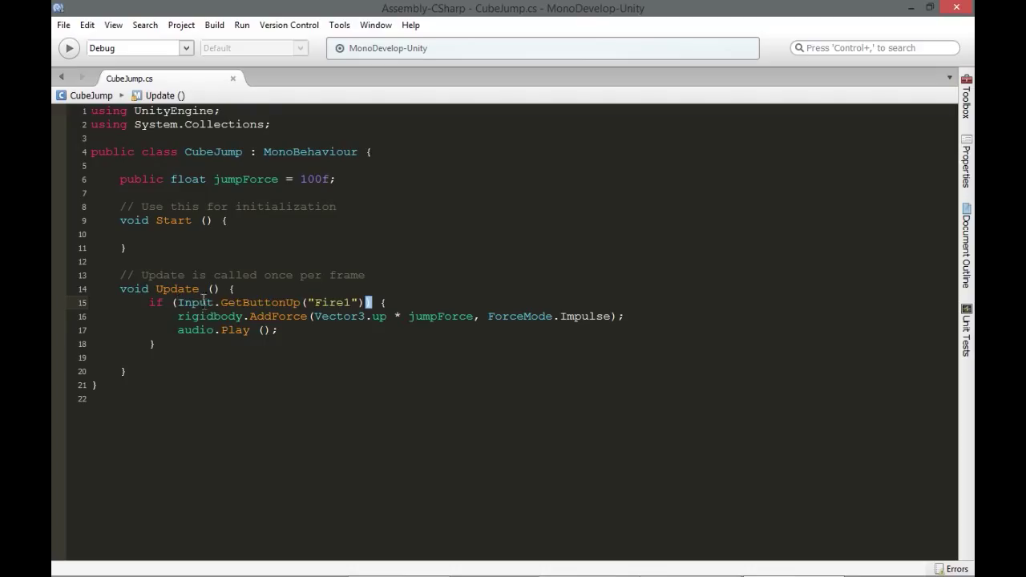
{"action": "left_click", "coordinate": [175, 318]}
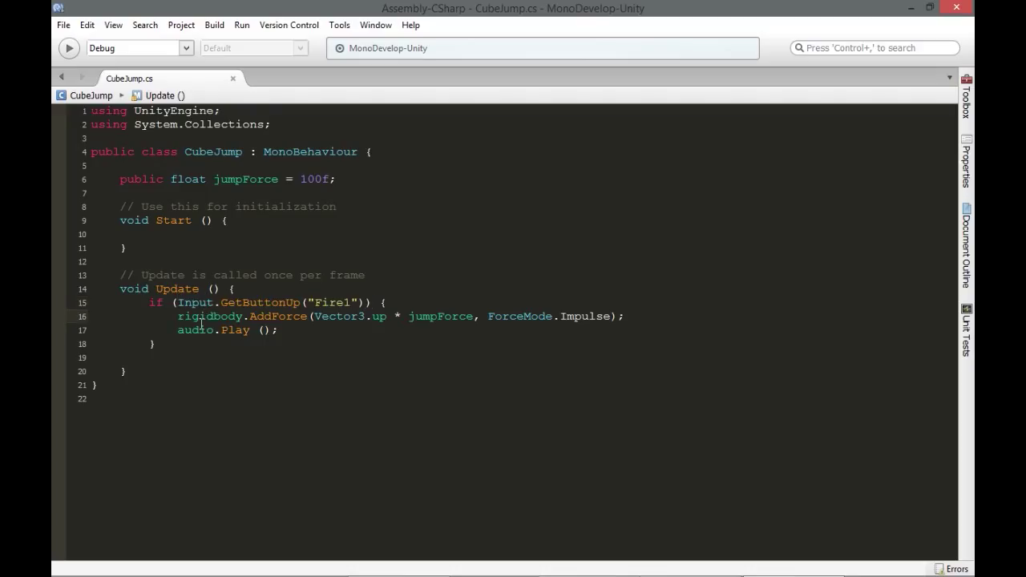
{"action": "type", "text": "//"}
Insert the line animation.Play ("Jump"); directly below the commented-out AddForce line.
{"action": "left_click", "coordinate": [648, 328]}
{"action": "left_click", "coordinate": [650, 315]}
{"action": "key", "text": "Return"}
{"action": "type", "text": "animation.playAutomatically"}
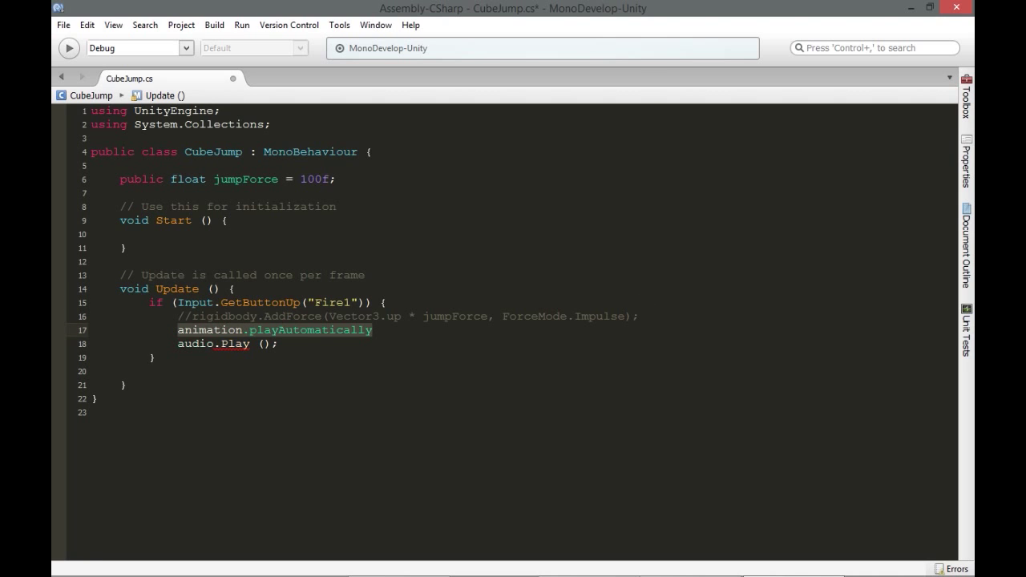
{"action": "key", "text": "BackSpace"}
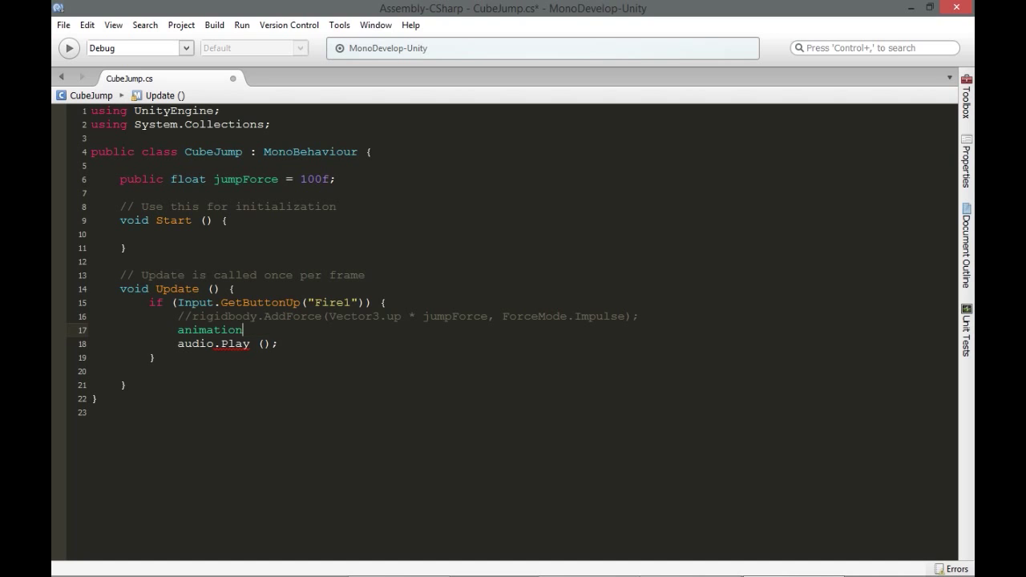
{"action": "type", "text": ".Play (\"Jump\");"}
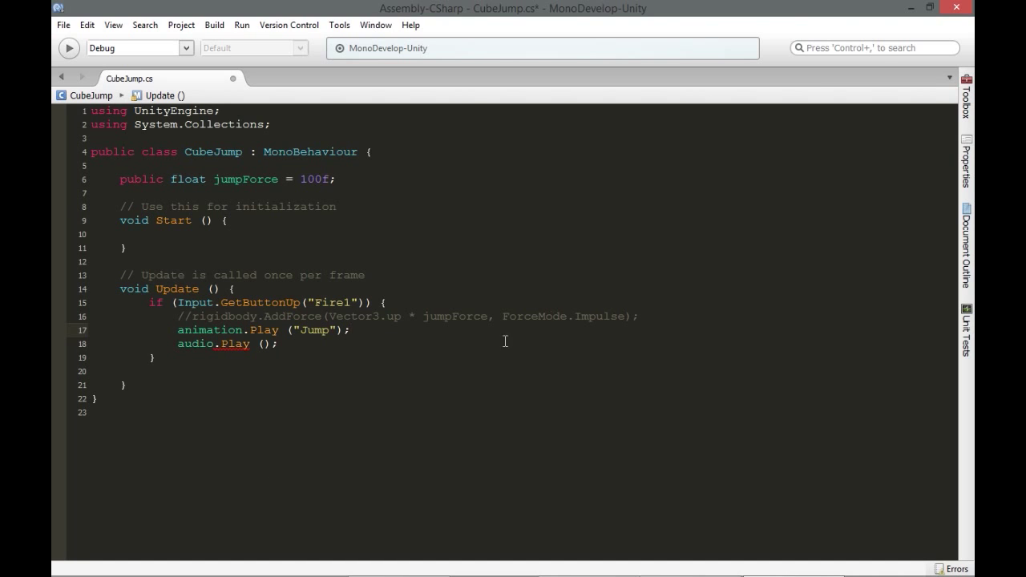
Delete the audio.Play (); line from Update, save the script and switch to Unity.
{"action": "left_click_drag", "start_coordinate": [289, 343], "coordinate": [177, 343]}
{"action": "key", "text": "BackSpace"}
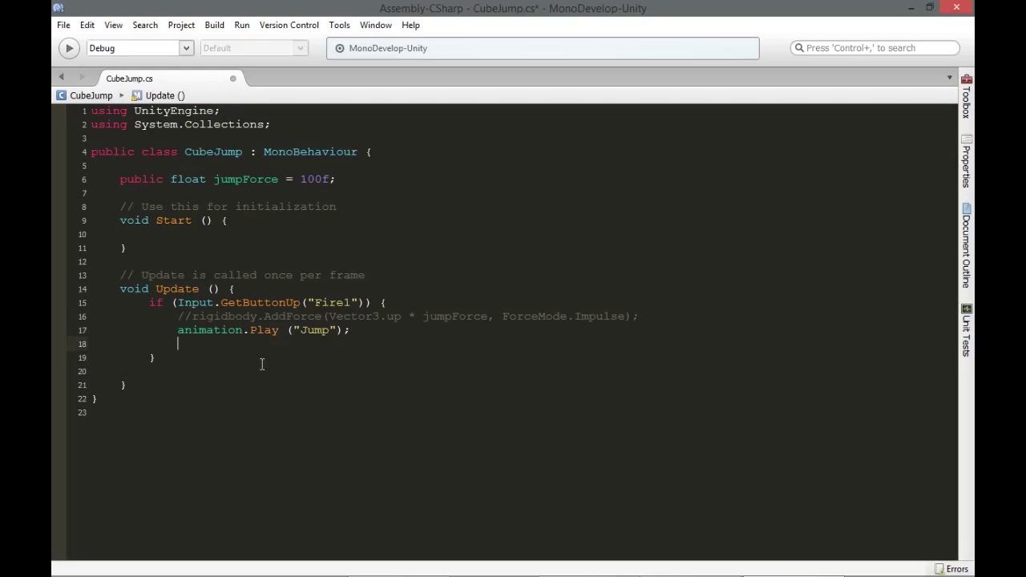
{"action": "key", "text": "alt+Tab"}
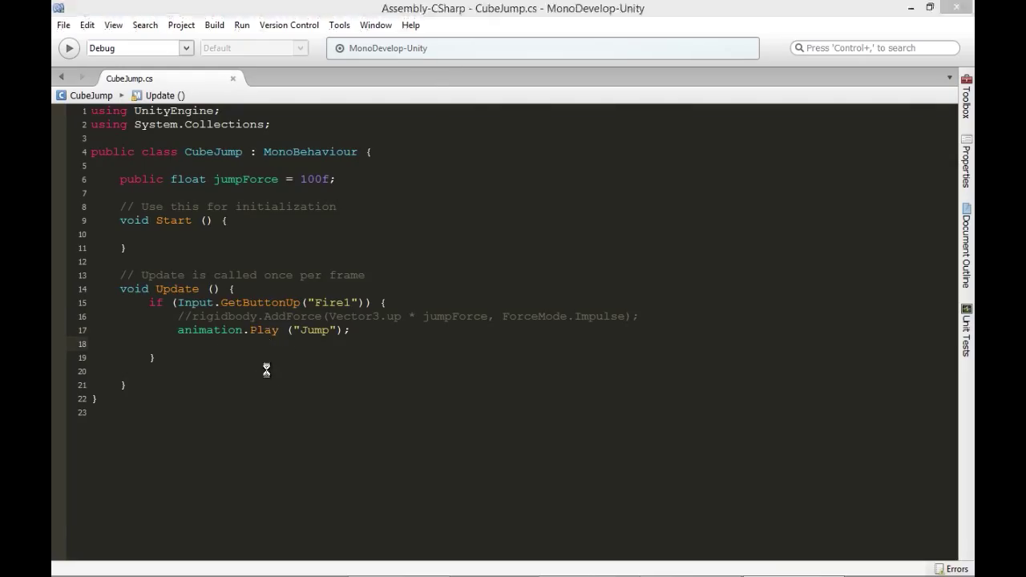
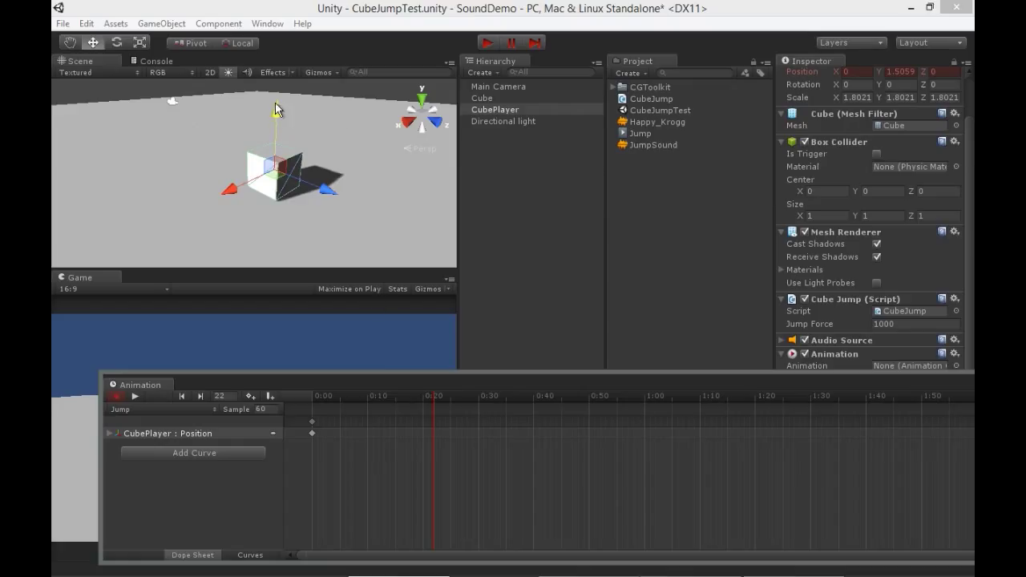
Raise CubePlayer to about Y 6.66 at frame 10 of the Jump animation and preview the motion in the curve view.
{"action": "left_click", "coordinate": [366, 394]}
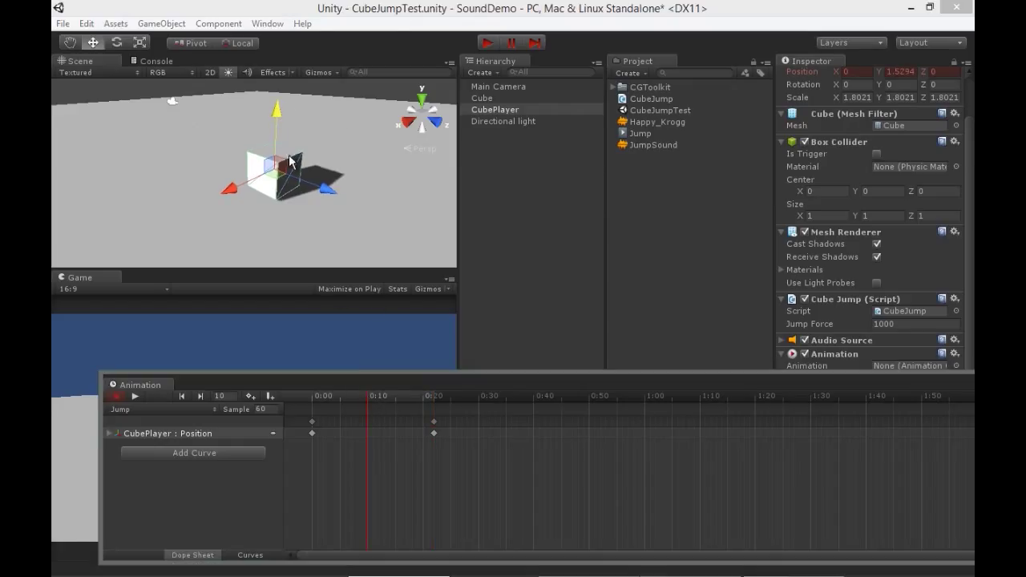
{"action": "left_click_drag", "start_coordinate": [280, 108], "coordinate": [298, 21]}
{"action": "left_click", "coordinate": [249, 555]}
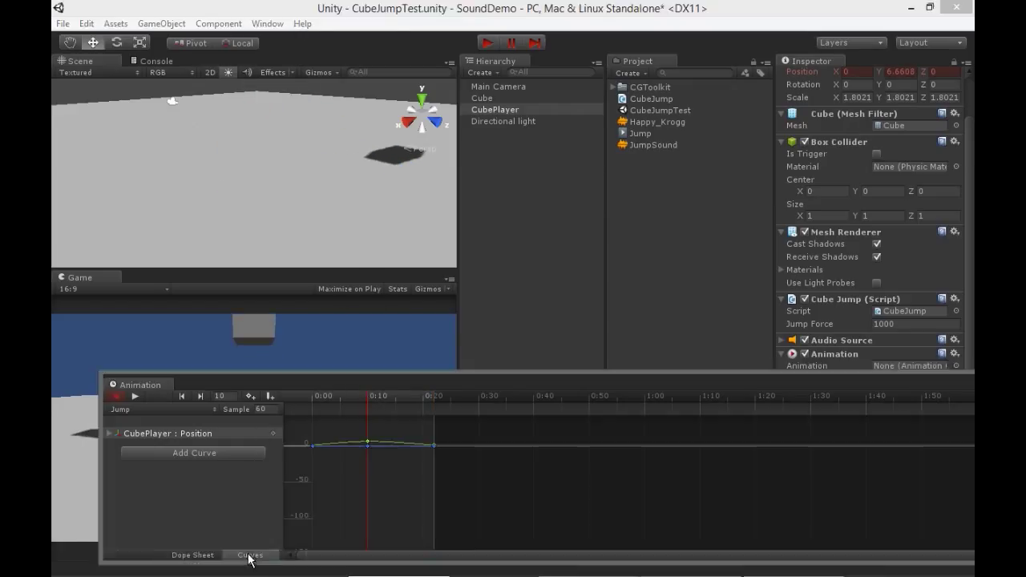
{"action": "key", "text": "f"}
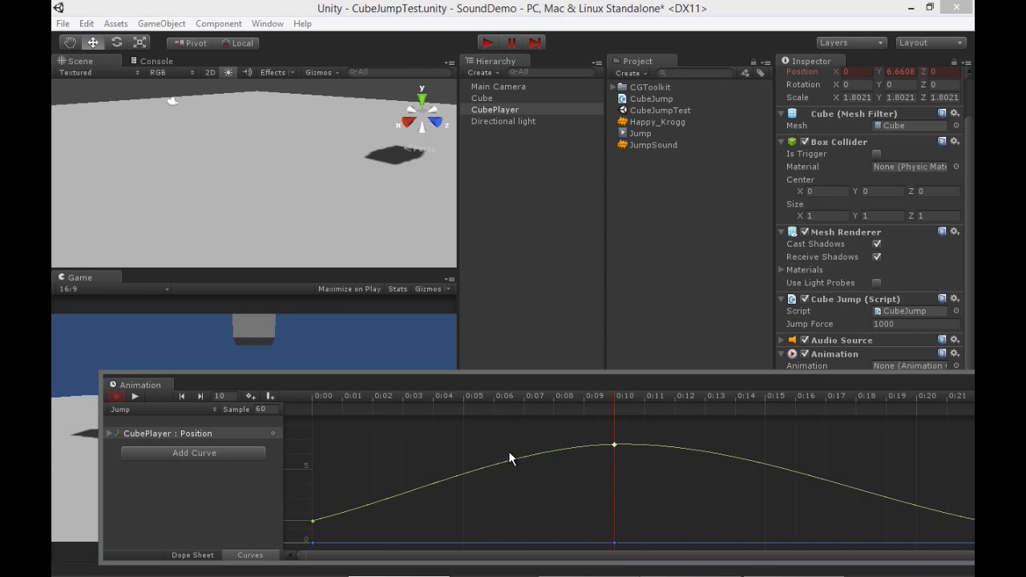
{"action": "left_click", "coordinate": [136, 395]}
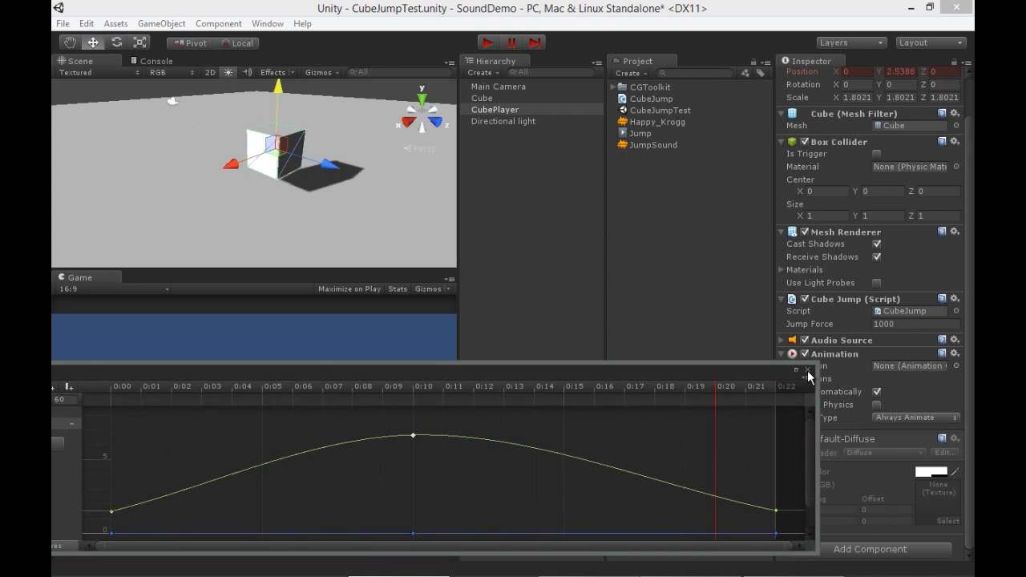
Assign the Jump clip to CubePlayer's Animation component and, following a test run, turn off Play Automatically.
{"action": "left_click", "coordinate": [899, 366]}
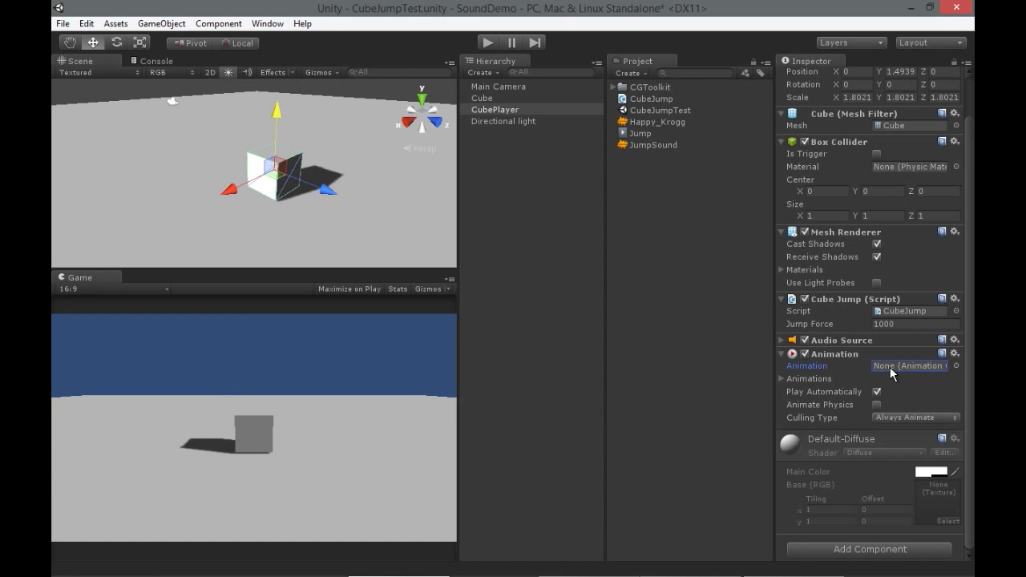
{"action": "left_click_drag", "start_coordinate": [635, 134], "coordinate": [894, 366]}
{"action": "left_click", "coordinate": [496, 42]}
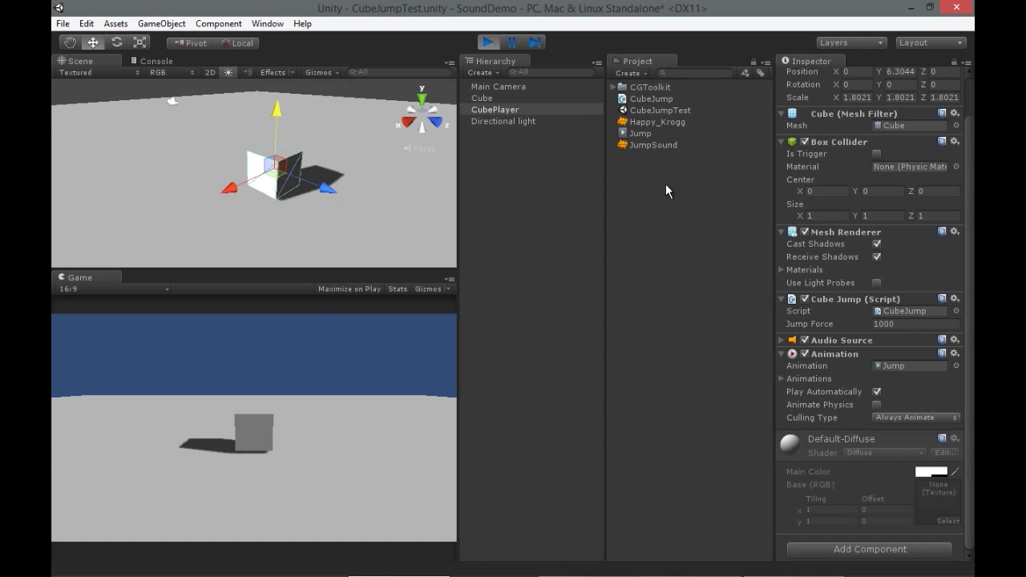
{"action": "left_click", "coordinate": [486, 43]}
{"action": "left_click", "coordinate": [876, 392]}
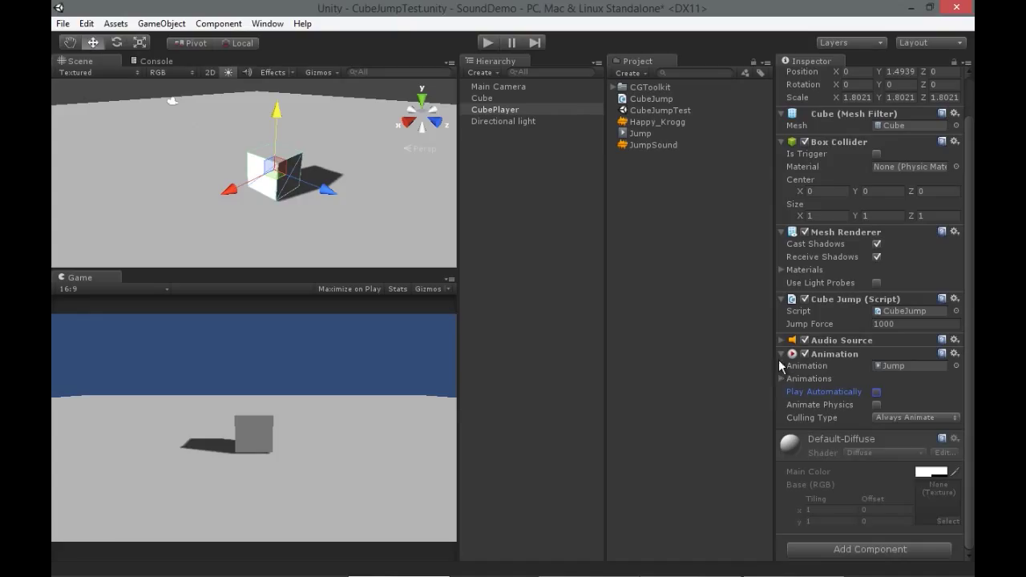
Add an animation event at frame 4 of the Jump animation and check which functions it can call.
{"action": "key", "text": "ctrl+6"}
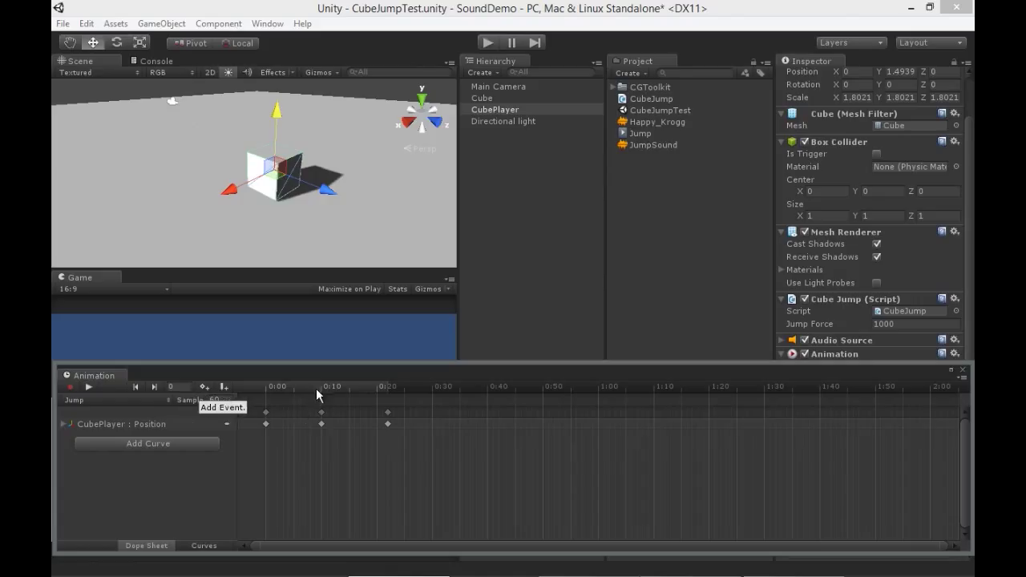
{"action": "left_click_drag", "start_coordinate": [317, 387], "coordinate": [279, 390]}
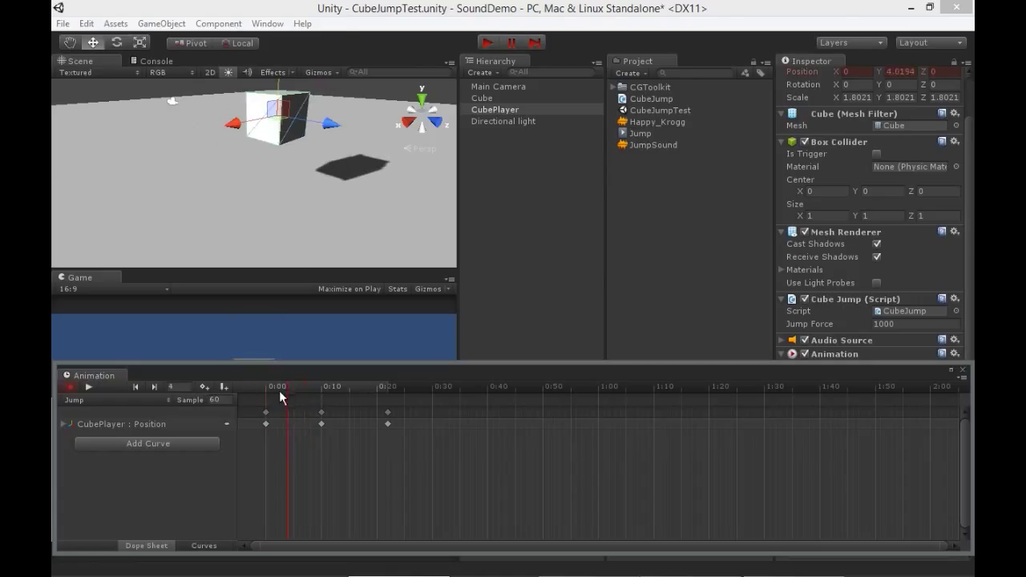
{"action": "left_click", "coordinate": [224, 384]}
{"action": "left_click_drag", "start_coordinate": [237, 4], "coordinate": [328, 229]}
{"action": "left_click", "coordinate": [320, 249]}
{"action": "left_click", "coordinate": [317, 265]}
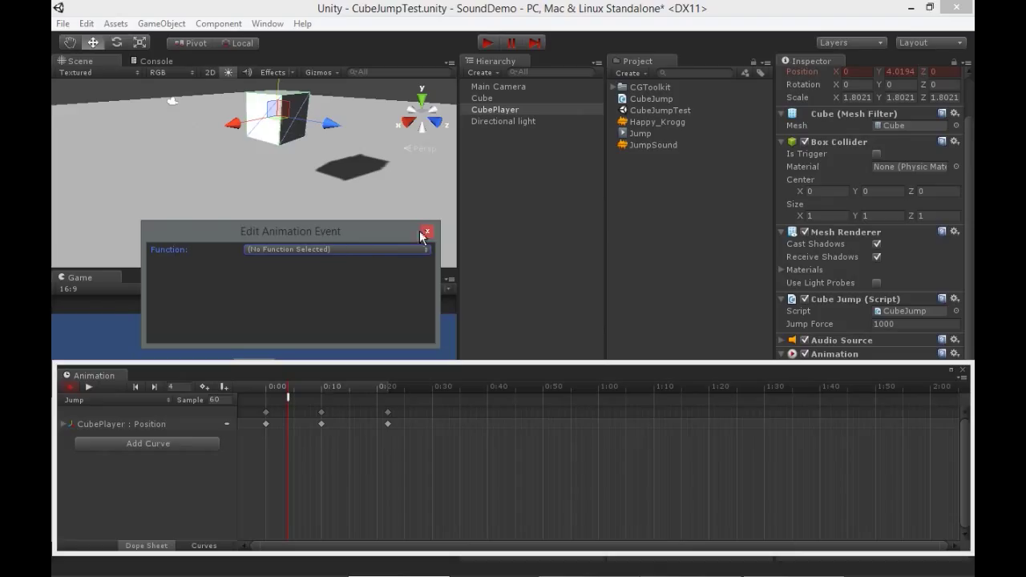
{"action": "left_click", "coordinate": [389, 249]}
{"action": "left_click", "coordinate": [330, 281]}
Switch to the CubeJump script in MonoDevelop and declare a void PlayJumpSound() method below Update.
{"action": "key", "text": "alt+Tab"}
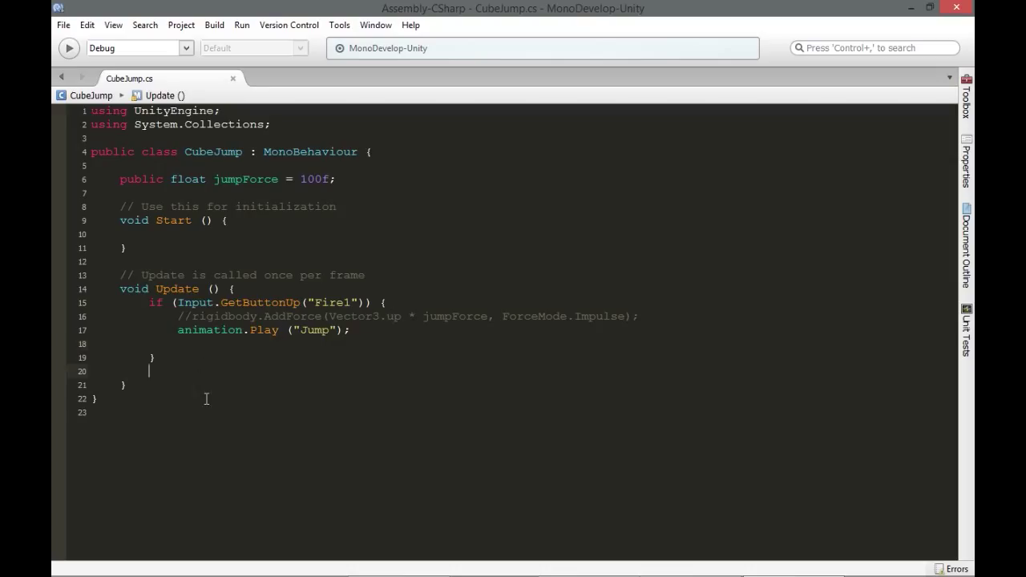
{"action": "left_click", "coordinate": [204, 388]}
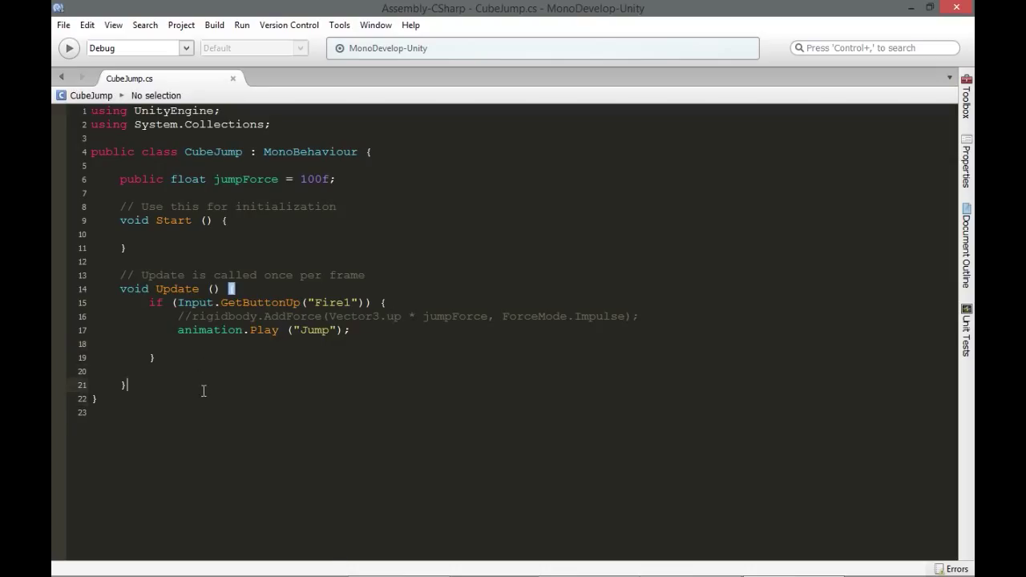
{"action": "key", "text": "Return"}
{"action": "key", "text": "Return"}
{"action": "type", "text": "void "}
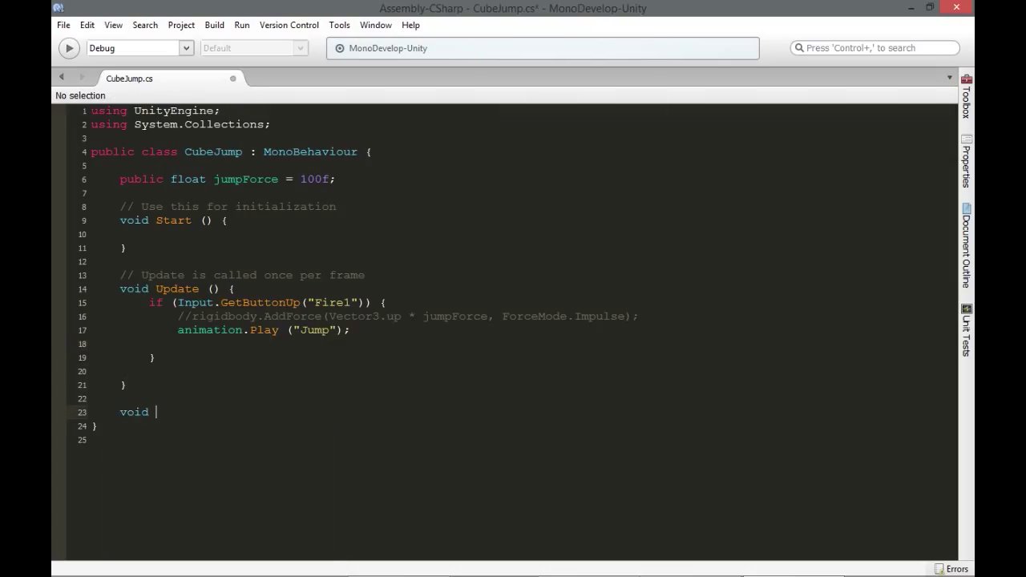
{"action": "type", "text": "Play"}
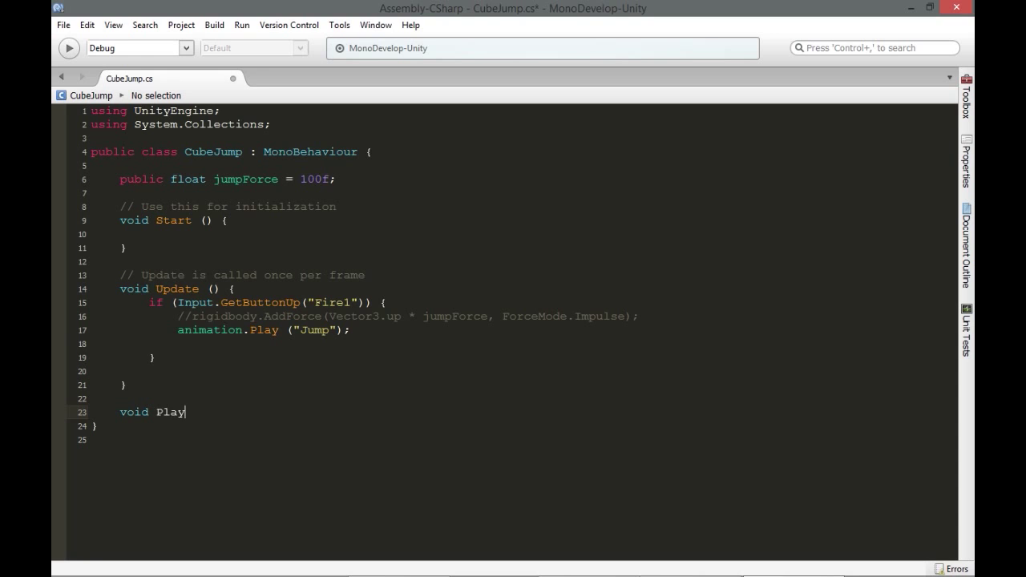
{"action": "type", "text": "JumpSound() {"}
{"action": "key", "text": "Return"}
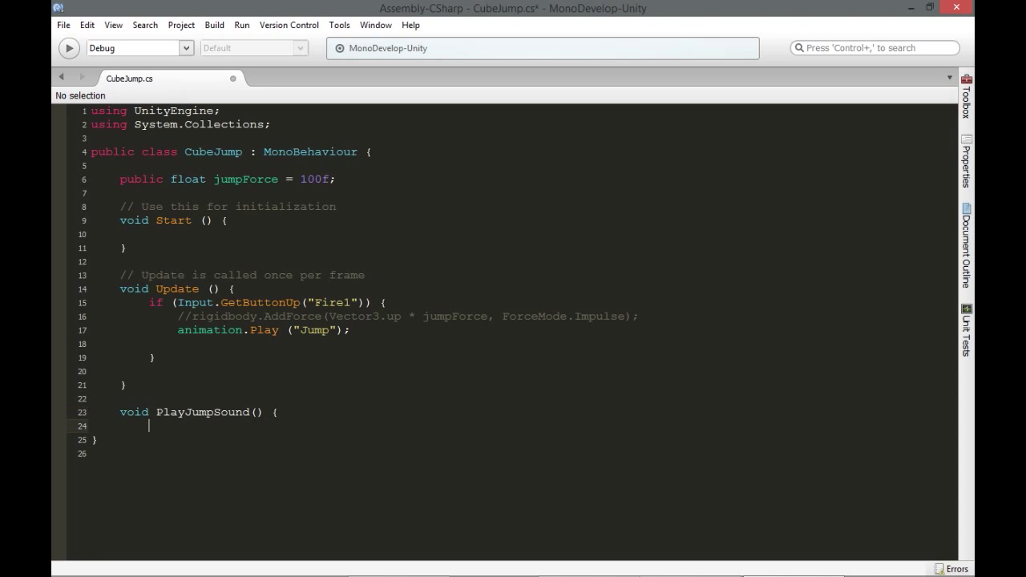
Write audio.Play (); as the body of the PlayJumpSound method.
{"action": "type", "text": "audio.playOnAwake"}
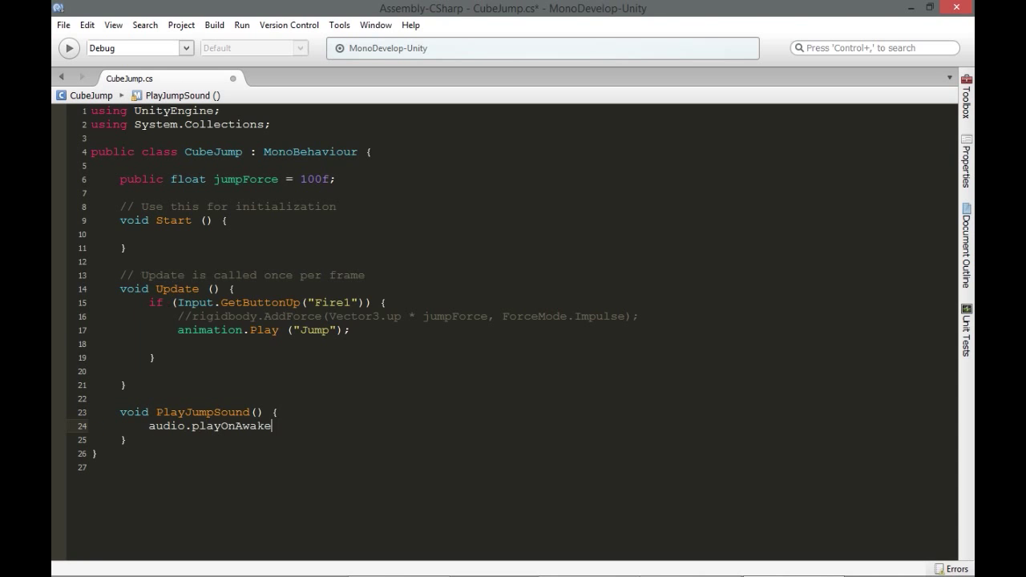
{"action": "key", "text": "BackSpace"}
{"action": "key", "text": "BackSpace"}
{"action": "key", "text": "BackSpace"}
{"action": "key", "text": "BackSpace"}
{"action": "key", "text": "BackSpace"}
{"action": "key", "text": "BackSpace"}
{"action": "key", "text": "BackSpace"}
{"action": "key", "text": "BackSpace"}
{"action": "key", "text": "BackSpace"}
{"action": "key", "text": "BackSpace"}
{"action": "key", "text": "BackSpace"}
{"action": "type", "text": "Play ();"}
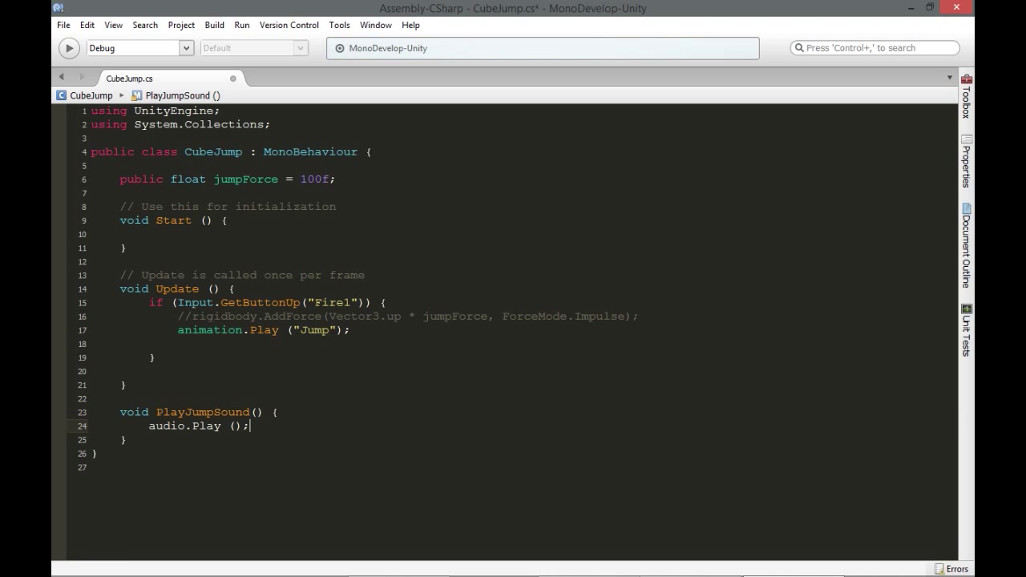
Save the CubeJump script, switch back to Unity and set the frame 4 event of the Jump animation to call PlayJumpSound ( ).
{"action": "key", "text": "ctrl+s"}
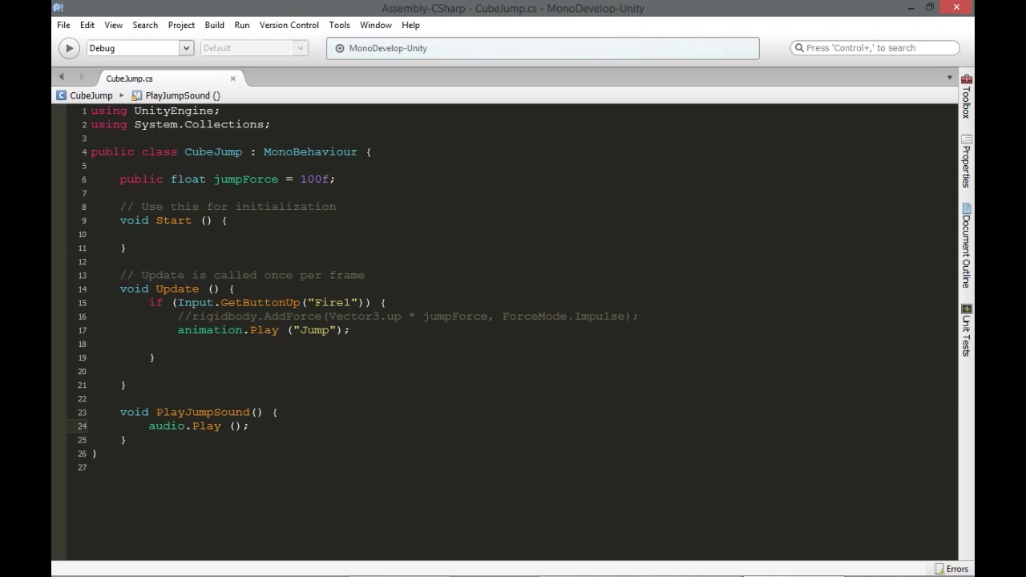
{"action": "key", "text": "alt+Tab"}
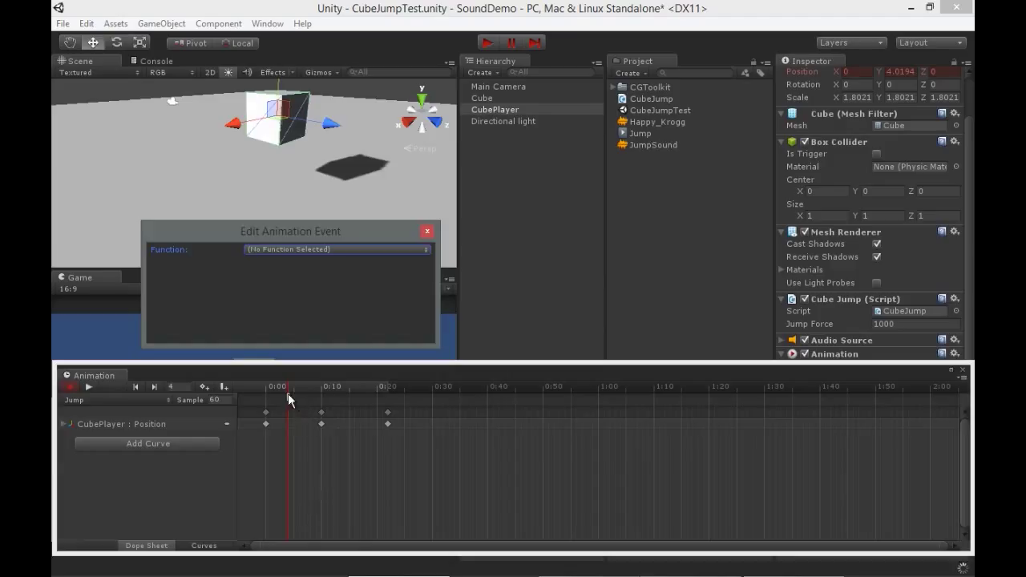
{"action": "left_click", "coordinate": [288, 398]}
{"action": "double_click", "coordinate": [289, 397]}
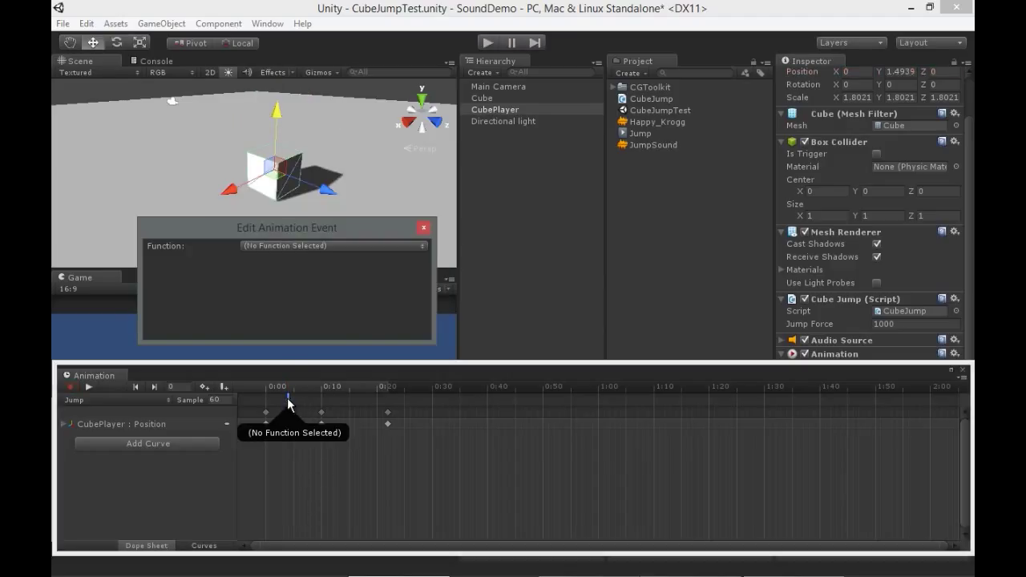
{"action": "left_click", "coordinate": [310, 243]}
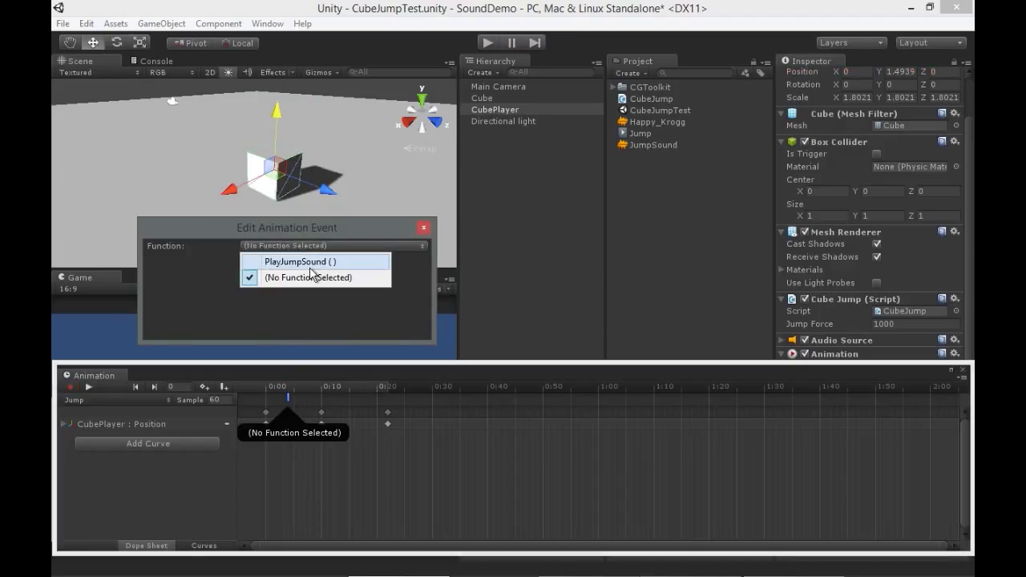
{"action": "left_click", "coordinate": [311, 267]}
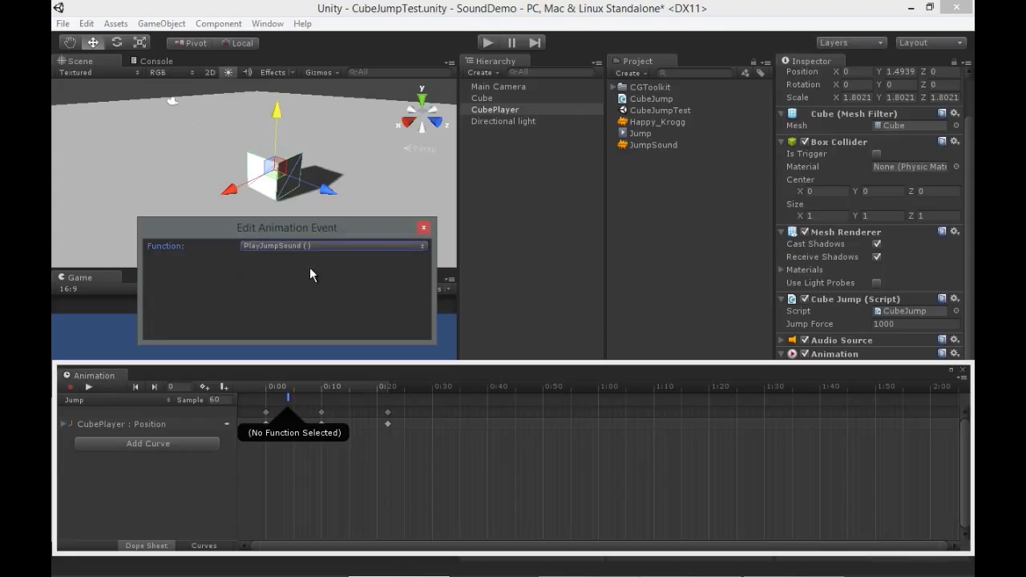
{"action": "left_click", "coordinate": [425, 229]}
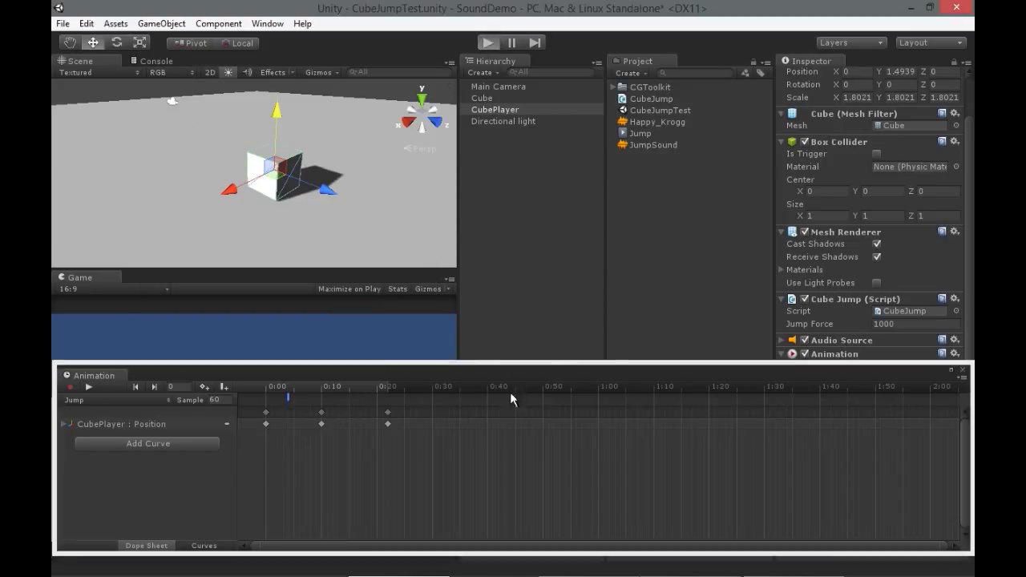
Run the scene, close the Animation window and make the cube jump in the Game view to test the event-driven sound.
{"action": "key", "text": "ctrl+p"}
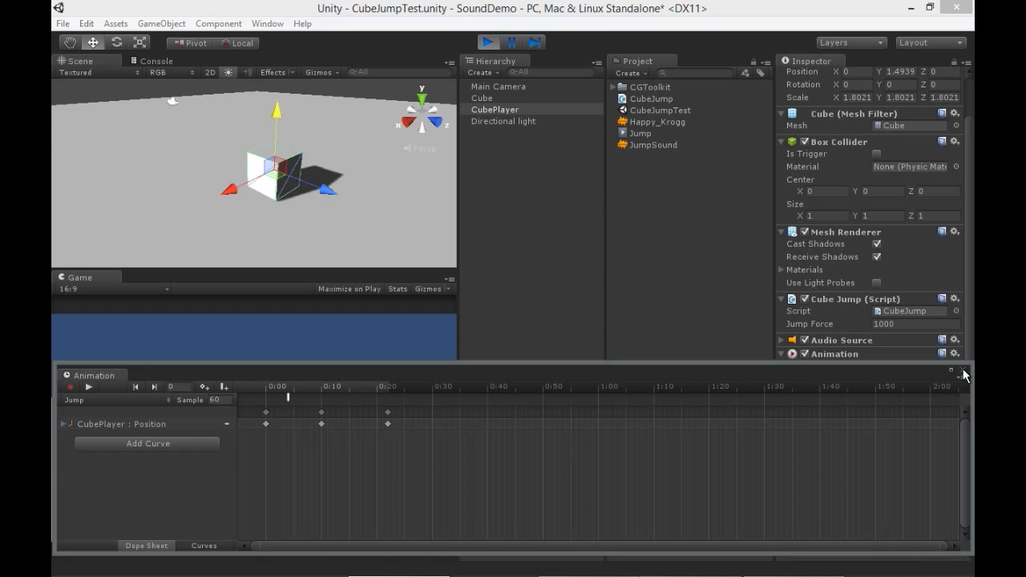
{"action": "left_click", "coordinate": [963, 369]}
{"action": "left_click", "coordinate": [365, 439]}
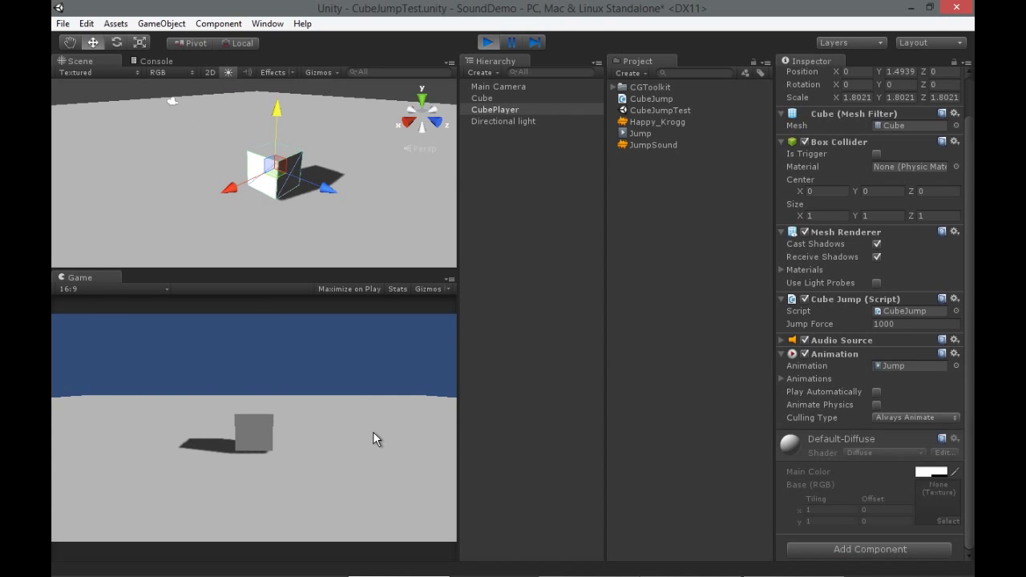